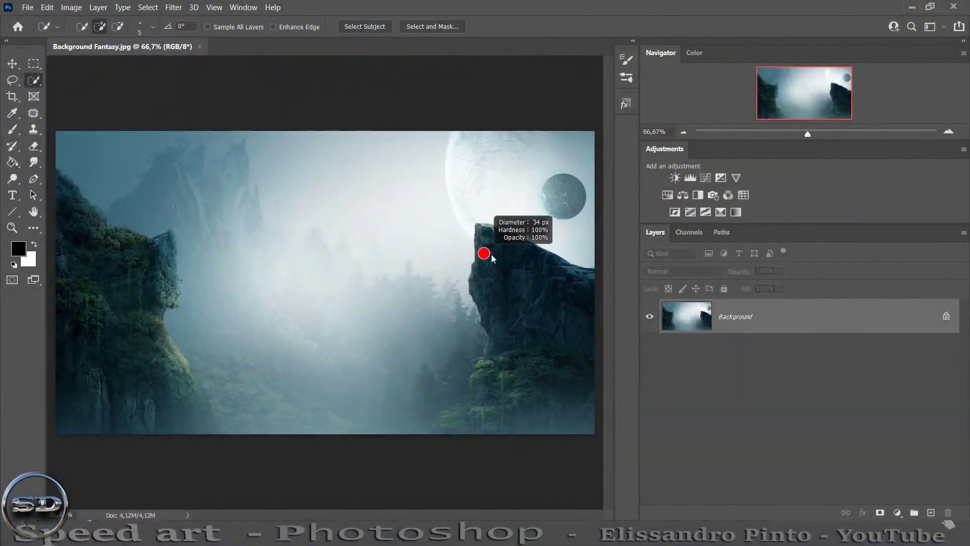
# Copy each cliff onto its own layer (Layer 1, Layer 2) and stack Layer 2 above Layer 1
pyautogui.moveTo(807, 135); pyautogui.dragTo(805, 133)
pyautogui.hotkey('ctrl', 'j')
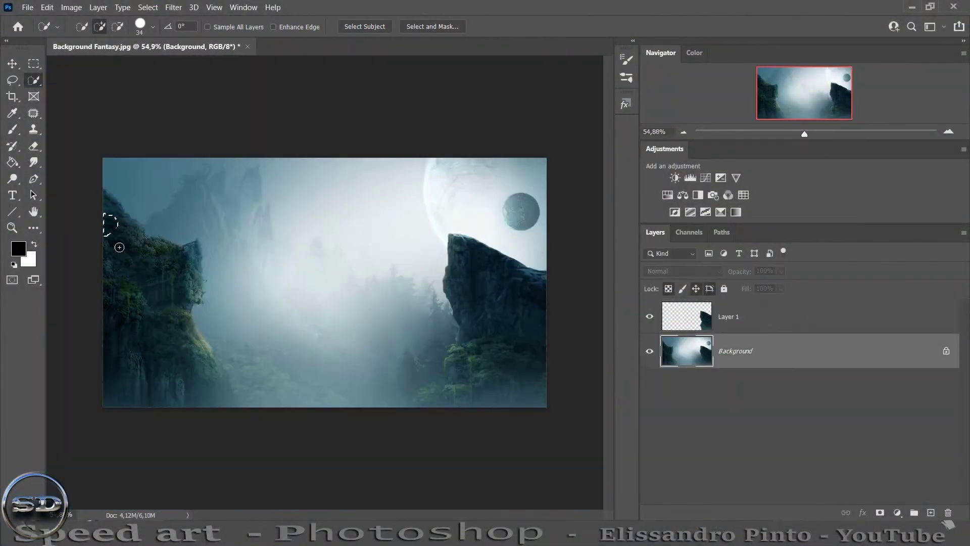
pyautogui.hotkey('ctrl', 'j')
pyautogui.moveTo(727, 351); pyautogui.dragTo(727, 309)
pyautogui.click(728, 350)
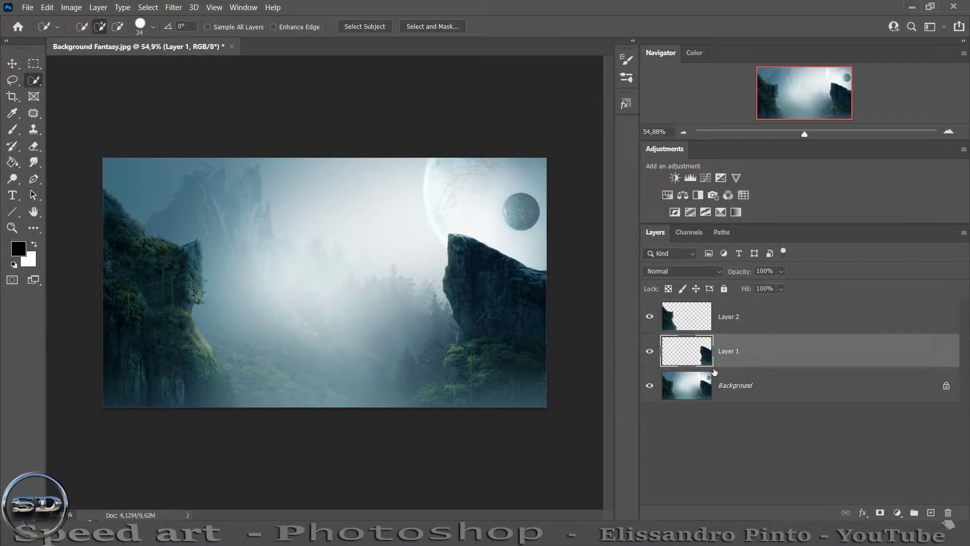
pyautogui.click(12, 64)
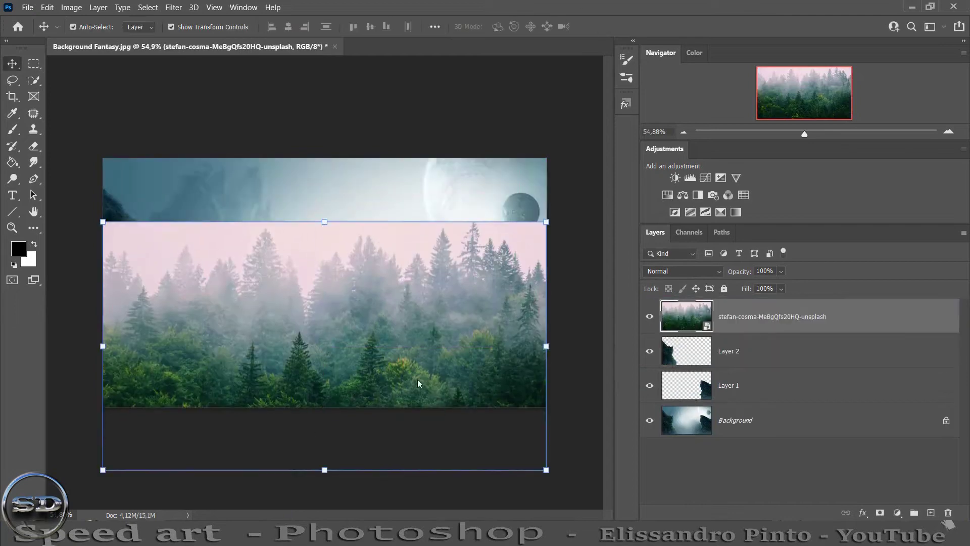
# Fade the forest photo in along the bottom with a gradient
pyautogui.rightClick(12, 163)
pyautogui.click(46, 163)
pyautogui.moveTo(335, 331); pyautogui.dragTo(338, 403)
pyautogui.press('v')
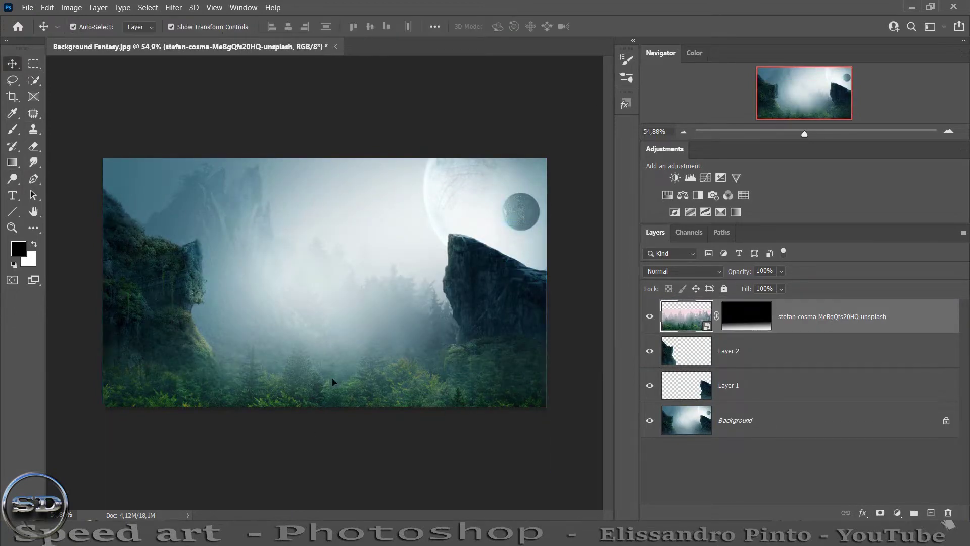
# Bring the right cliff layer to the top and stretch its top outward with Perspective
pyautogui.click(737, 395)
pyautogui.hotkey('ctrl', 'shift', ']')
pyautogui.click(27, 7)
pyautogui.click(212, 338)
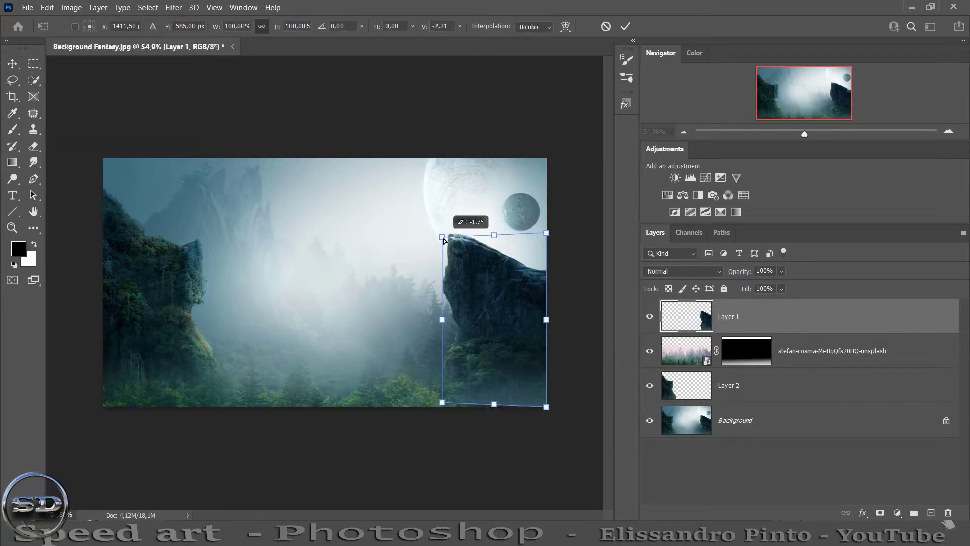
pyautogui.moveTo(442, 232)
pyautogui.mouseDown()
pyautogui.moveTo(415, 239)
pyautogui.moveTo(427, 238)
pyautogui.mouseUp()
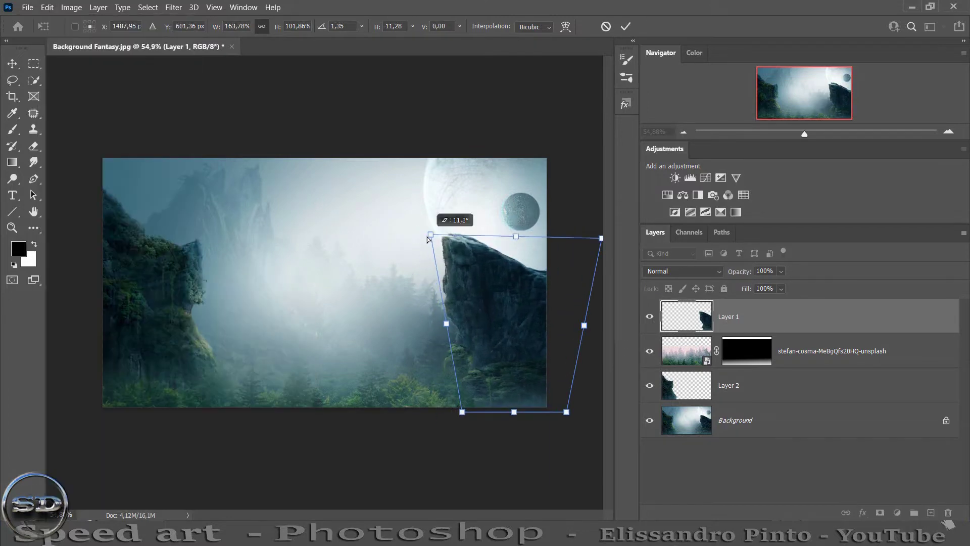
pyautogui.press('Return')
# Hide the left cliff, position the airliner between the cliffs, and give it a mask
pyautogui.click(706, 420)
pyautogui.click(650, 385)
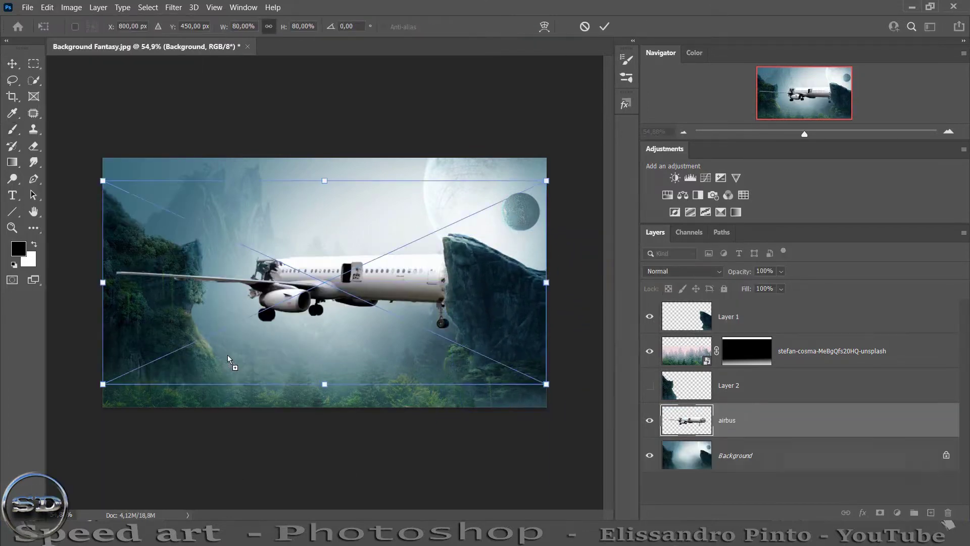
pyautogui.moveTo(279, 336); pyautogui.dragTo(175, 324)
pyautogui.press('Return')
pyautogui.click(879, 513)
# Paint the airliner mask with a size 70 brush, then show the left cliff layer again
pyautogui.scroll(5, 167, 283)
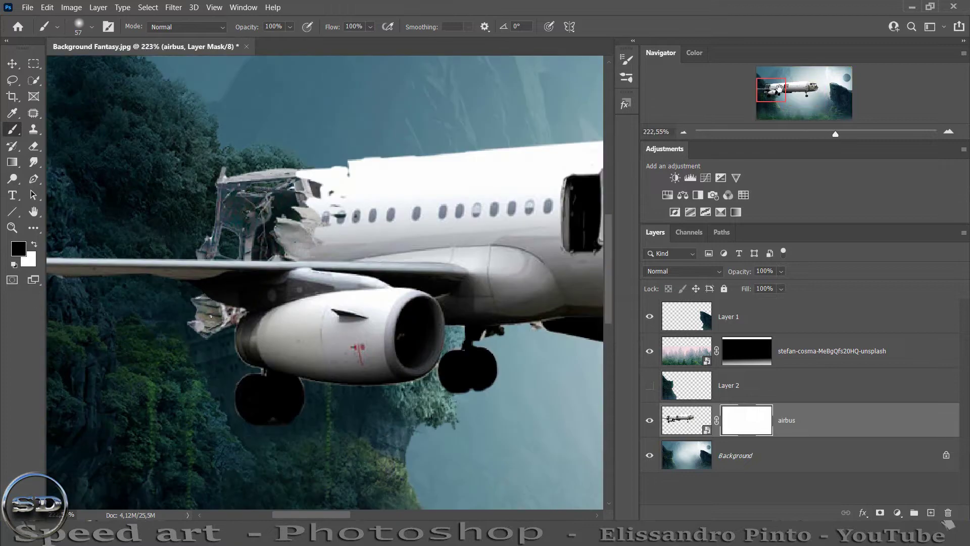
pyautogui.press('b')
pyautogui.rightClick(235, 90)
pyautogui.press('Escape')
pyautogui.scroll(-3, 205, 325)
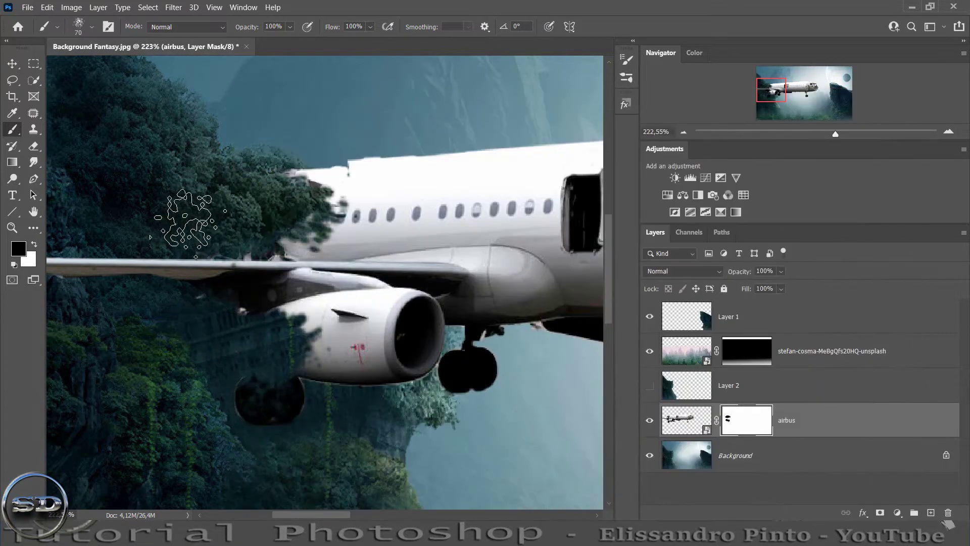
pyautogui.scroll(2, 278, 356)
pyautogui.click(649, 385)
pyautogui.click(733, 385)
# Clip the left cliff layer to the airliner in Multiply mode and add a mask
pyautogui.hotkey('ctrl', 'alt', 'g')
pyautogui.click(682, 270)
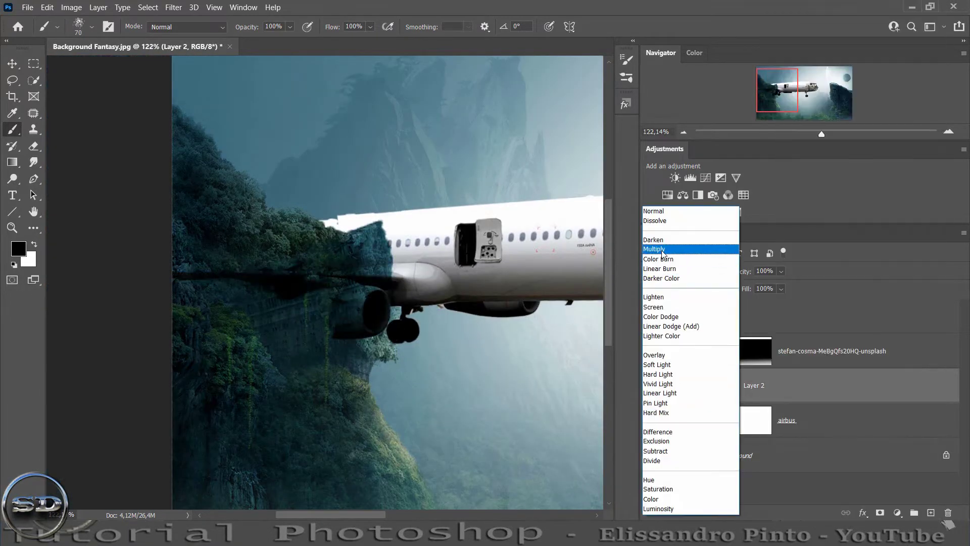
pyautogui.click(672, 251)
pyautogui.click(880, 512)
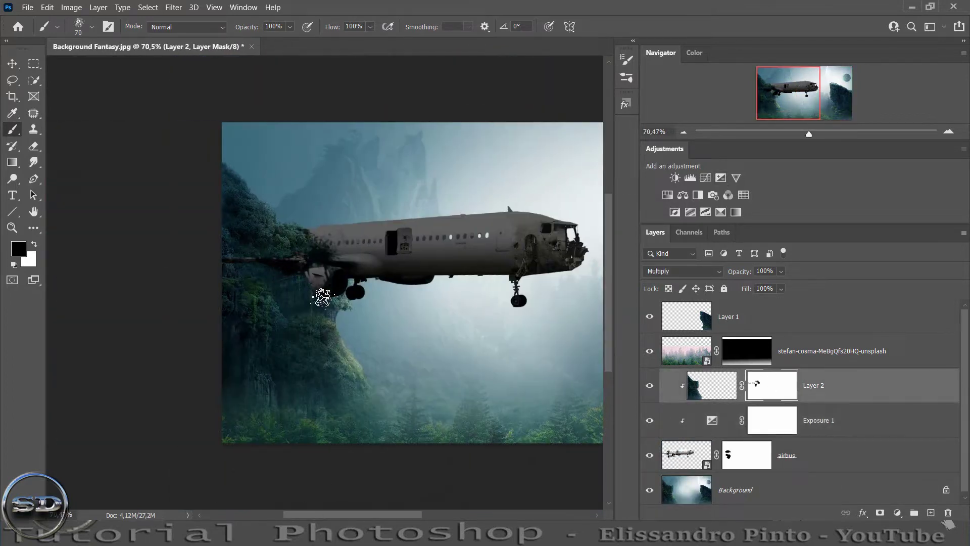
pyautogui.scroll(3, 322, 298)
pyautogui.hotkey('alt', '[')
pyautogui.hotkey('alt', '[')
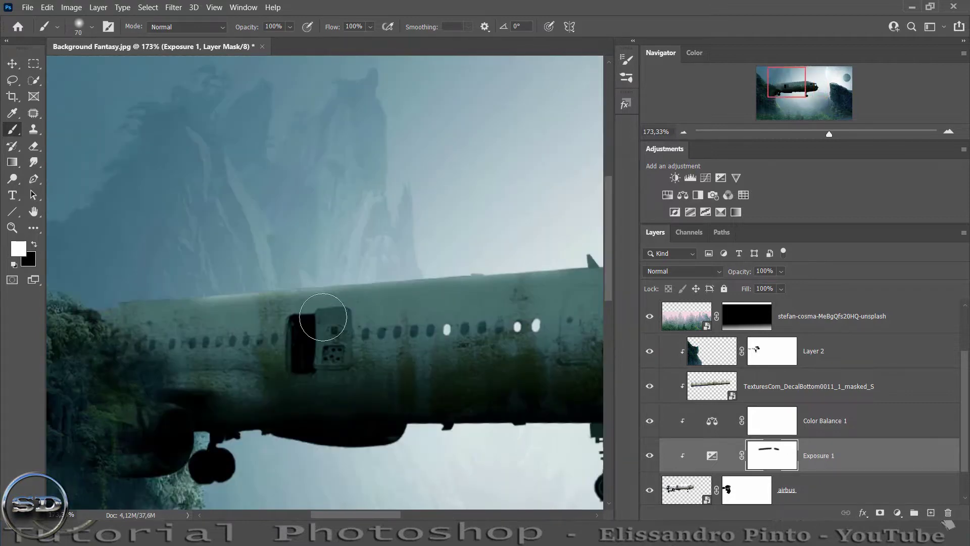
pyautogui.moveTo(829, 133); pyautogui.dragTo(807, 135)
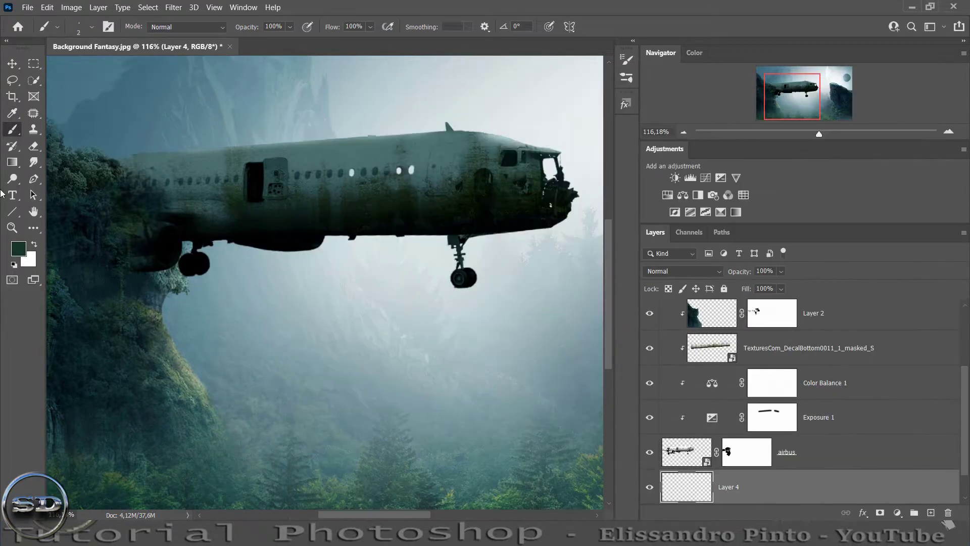
# Draw the first curved cable paths under the plane and stroke them with the brush
pyautogui.press('p')
pyautogui.click(563, 162)
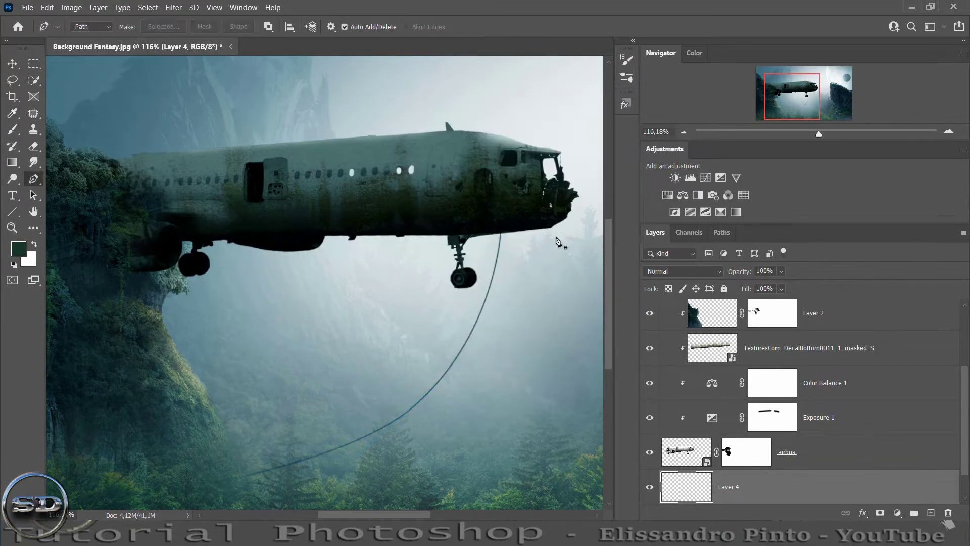
pyautogui.click(563, 162)
pyautogui.rightClick(320, 382)
pyautogui.click(352, 432)
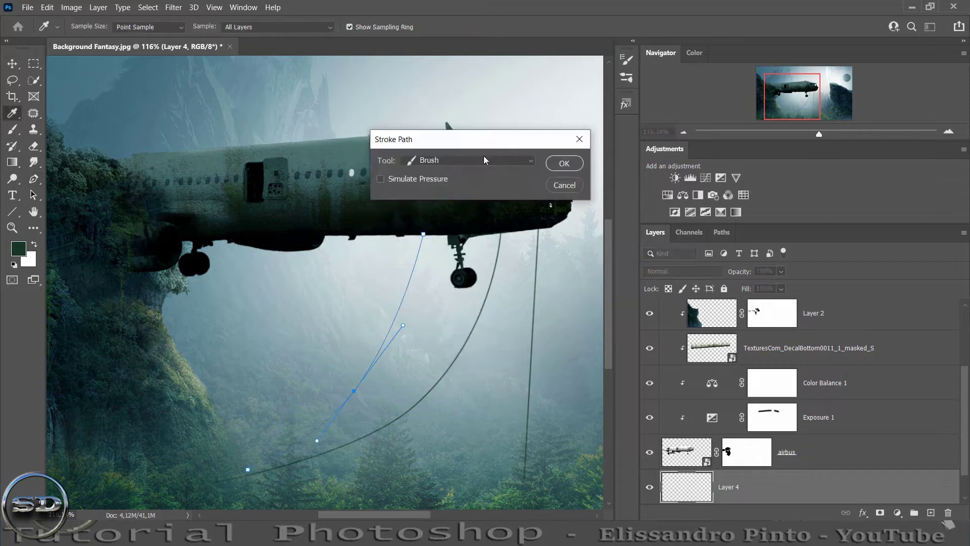
pyautogui.click(563, 162)
pyautogui.click(333, 234)
pyautogui.moveTo(215, 407); pyautogui.dragTo(274, 397)
# Stroke further cable paths with the 2 px brush, clearing each finished path
pyautogui.rightClick(336, 276)
pyautogui.click(256, 236)
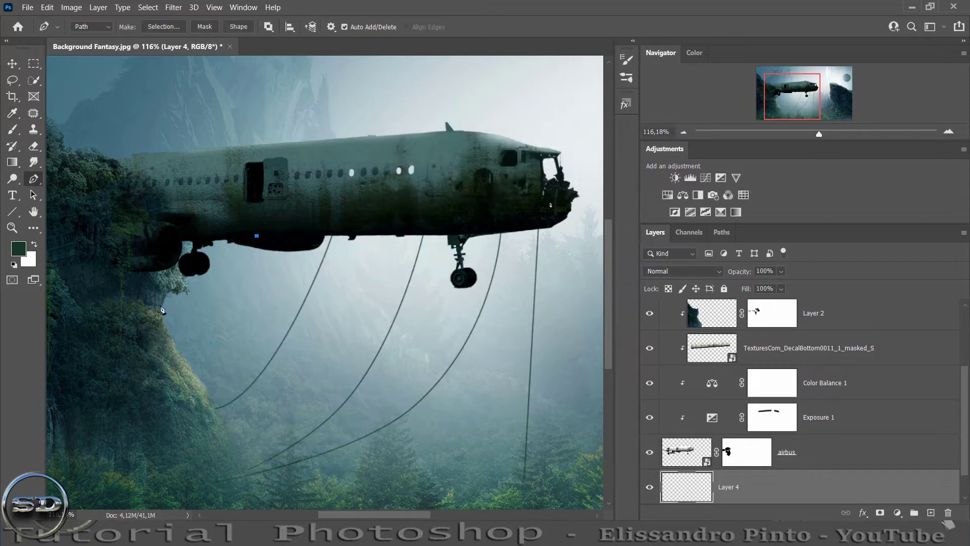
pyautogui.click(462, 257)
pyautogui.press('Return')
pyautogui.rightClick(286, 87)
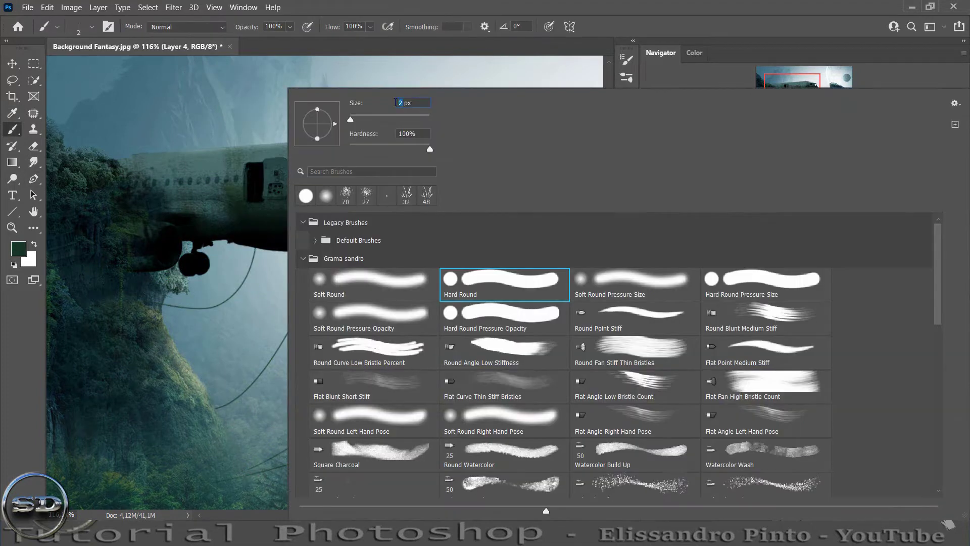
pyautogui.press('Escape')
pyautogui.click(218, 374)
pyautogui.press('Return')
pyautogui.click(568, 163)
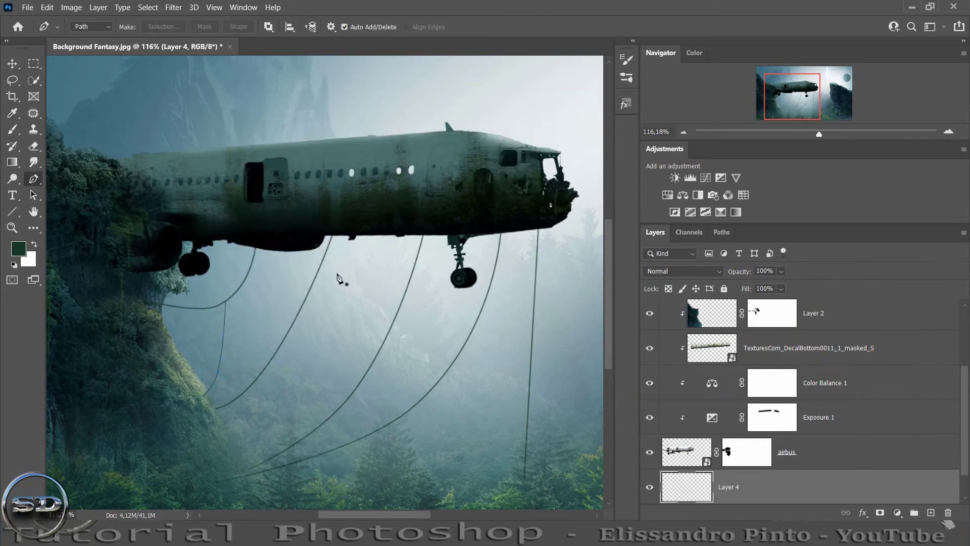
pyautogui.rightClick(494, 500)
# Pick a leafy foliage brush from the vegetation brush collection
pyautogui.press('e')
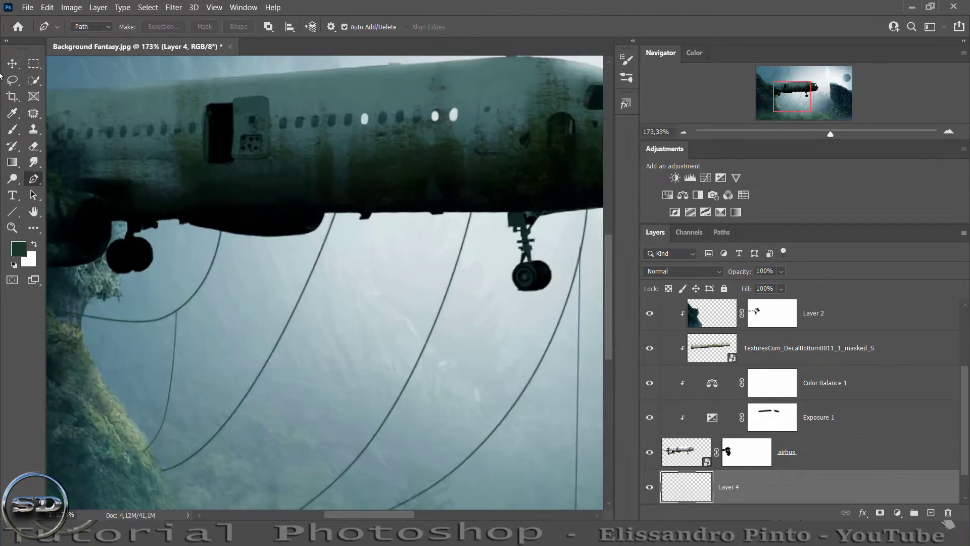
pyautogui.moveTo(829, 134)
pyautogui.mouseDown()
pyautogui.moveTo(809, 135)
pyautogui.moveTo(859, 135)
pyautogui.mouseUp()
pyautogui.rightClick(270, 89)
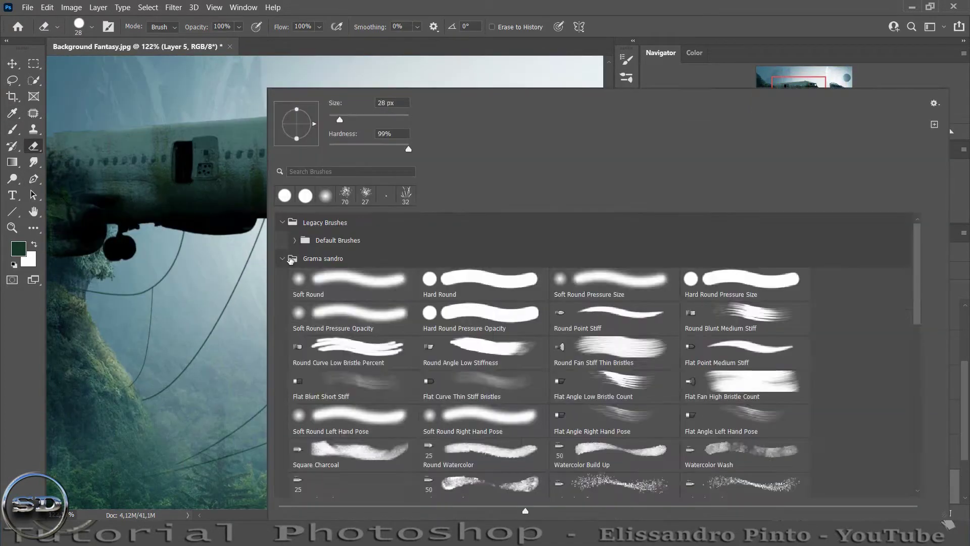
pyautogui.click(933, 103)
pyautogui.click(283, 276)
pyautogui.scroll(-3, 733, 276)
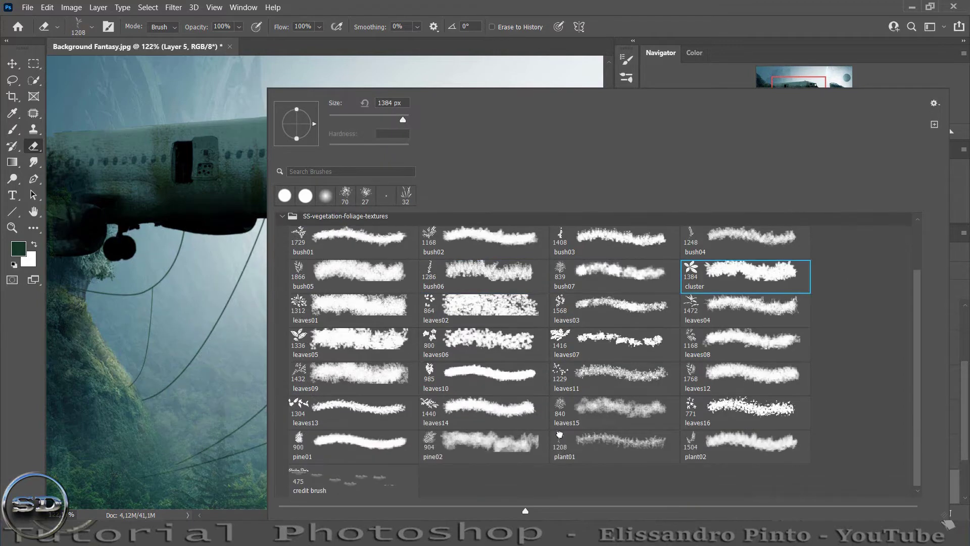
pyautogui.click(354, 412)
pyautogui.click(136, 300)
# Paint hanging vine foliage along the right cable with a smaller brush
pyautogui.moveTo(820, 134); pyautogui.dragTo(832, 134)
pyautogui.press('[')
pyautogui.press('[')
pyautogui.press('[')
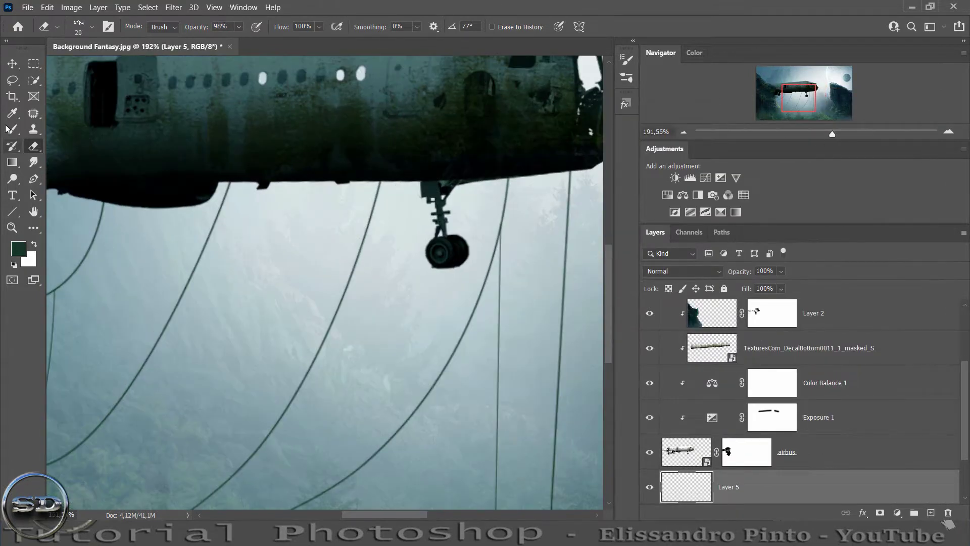
pyautogui.click(12, 129)
pyautogui.rightClick(291, 90)
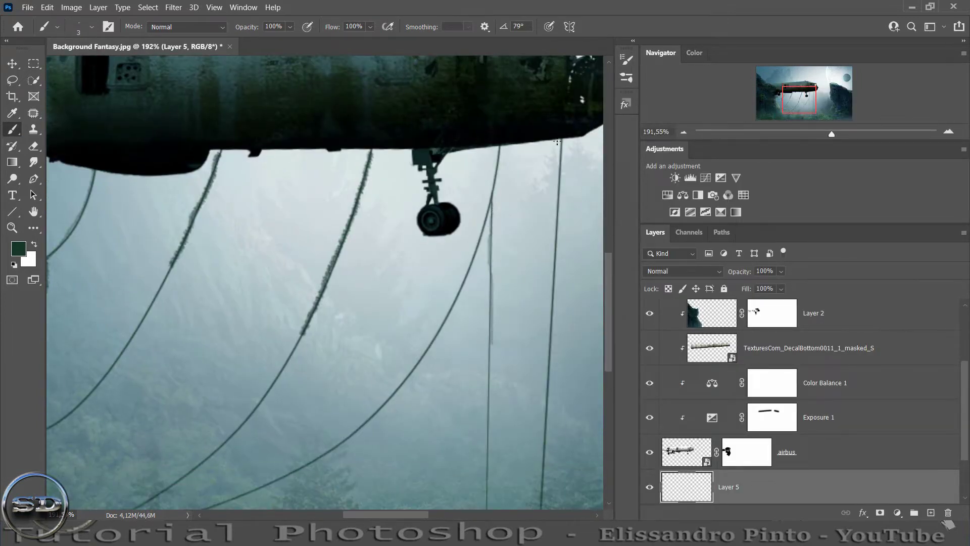
pyautogui.moveTo(556, 248); pyautogui.dragTo(549, 354)
pyautogui.scroll(-2, 550, 344)
pyautogui.hscroll(-3, 273, 416)
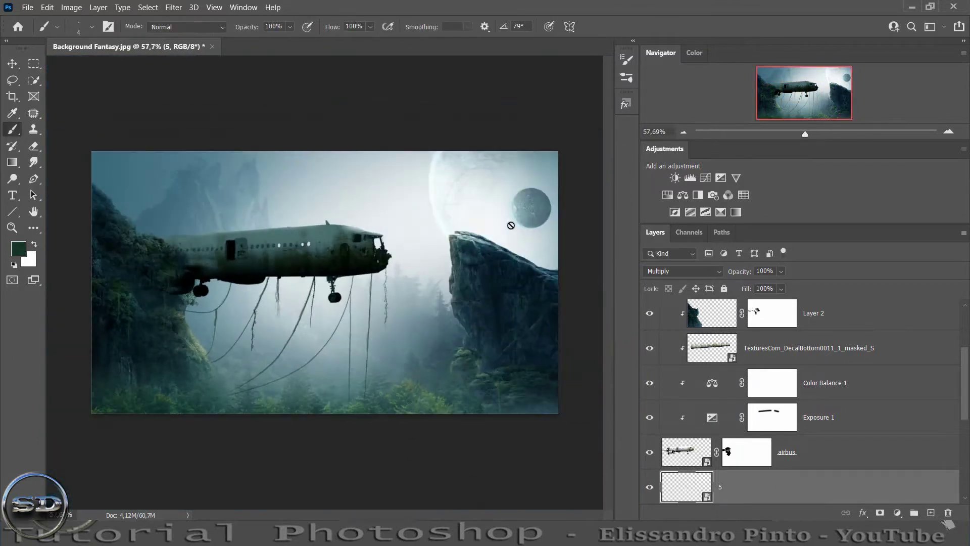
# Paint blue-grey fog on its own layer and apply the resized fog
pyautogui.click(786, 316)
pyautogui.keyDown('alt'); pyautogui.click(351, 358); pyautogui.keyUp('alt')
pyautogui.rightClick(351, 357)
pyautogui.click(867, 103)
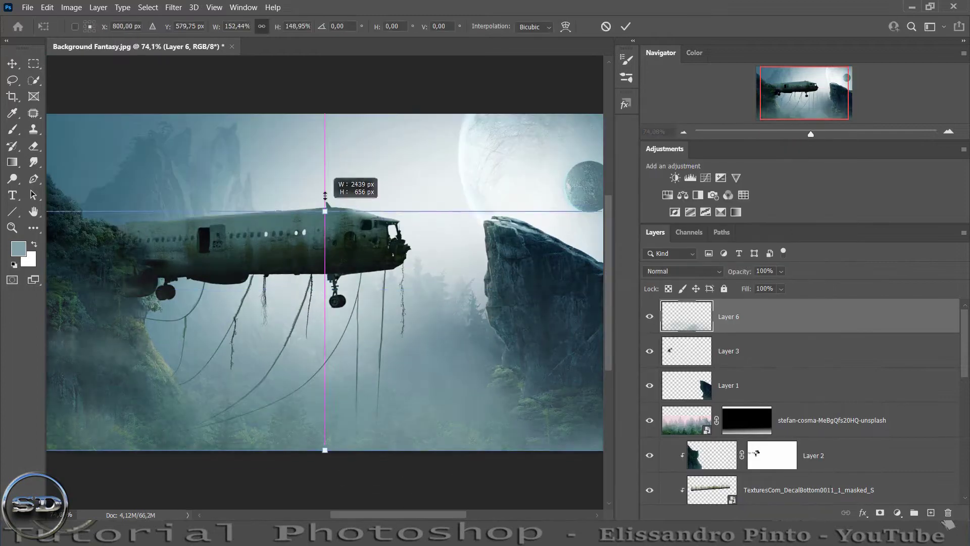
pyautogui.press('Return')
pyautogui.scroll(-2, 303, 283)
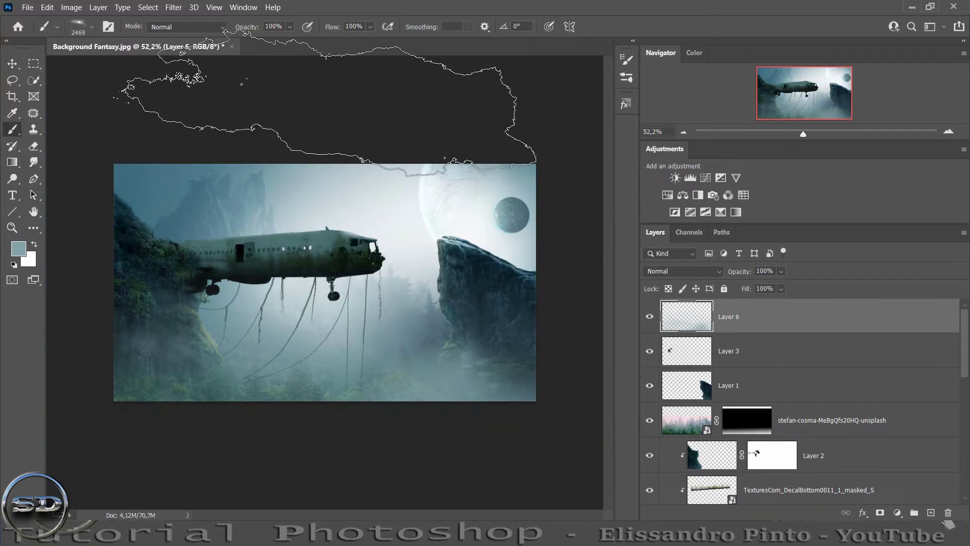
# Flip the new cliff horizontally, align it right above Layer 1, and clip Color Balance to it
pyautogui.click(47, 8)
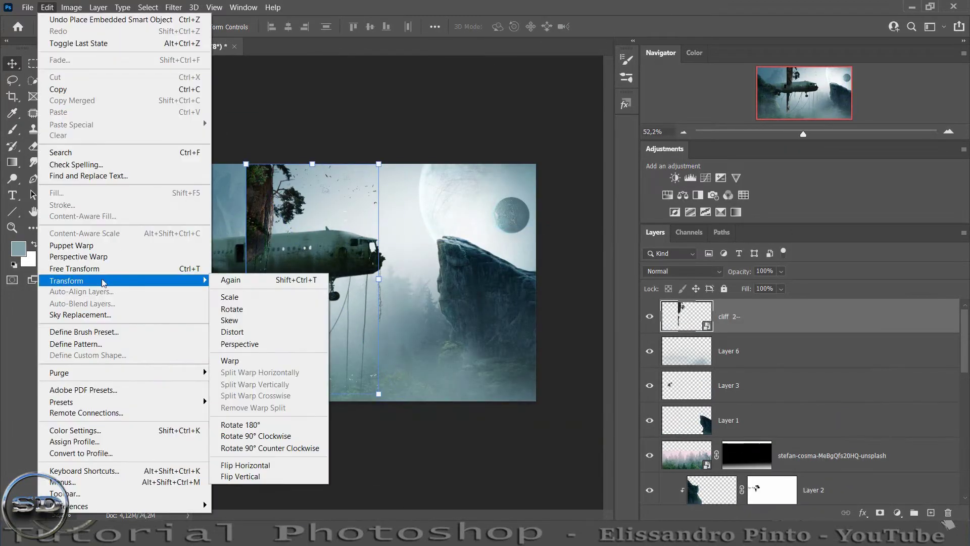
pyautogui.click(444, 441)
pyautogui.press('Return')
pyautogui.moveTo(481, 212); pyautogui.dragTo(533, 214)
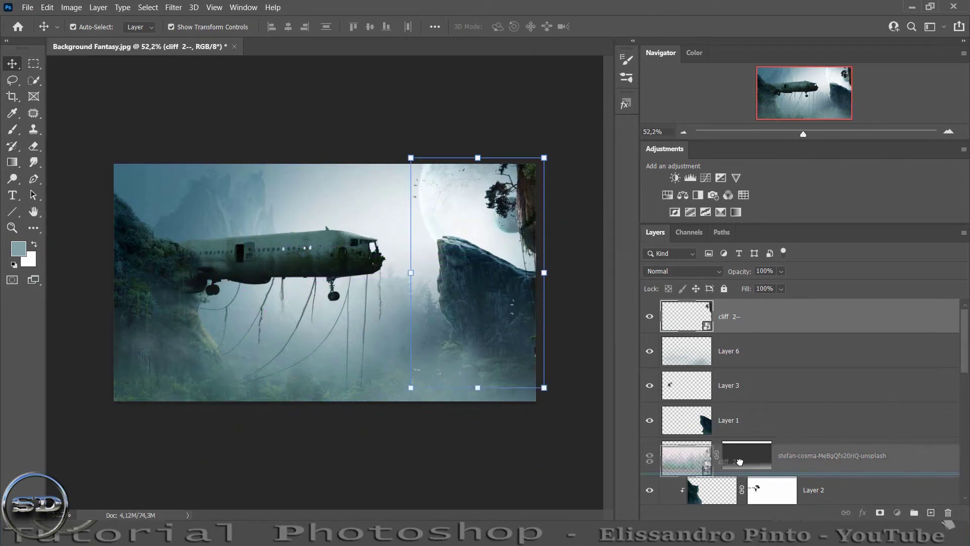
pyautogui.hotkey('ctrl', '[')
pyautogui.hotkey('ctrl', '[')
pyautogui.hotkey('ctrl', '[')
pyautogui.scroll(3, 494, 308)
pyautogui.hotkey('ctrl', ']')
pyautogui.hotkey('ctrl', ']')
pyautogui.moveTo(496, 318); pyautogui.dragTo(510, 320)
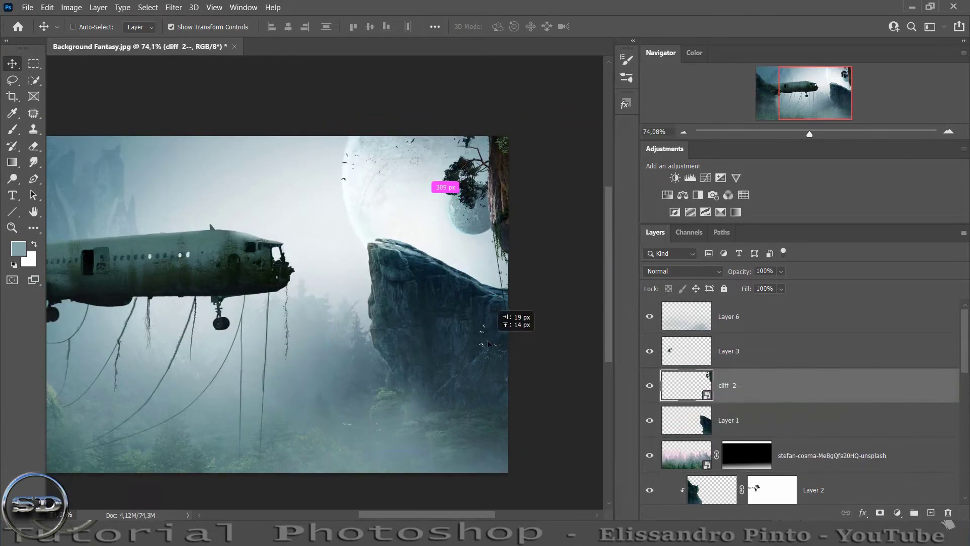
pyautogui.click(682, 195)
pyautogui.click(253, 395)
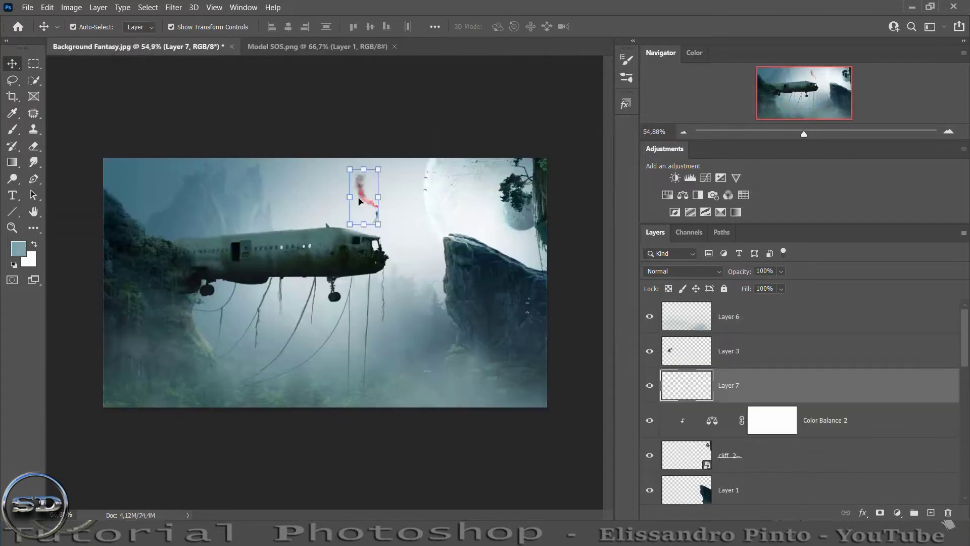
# Place the red smoke figure on the plane's roof and the second figure on the cliff edge
pyautogui.scroll(5, 384, 212)
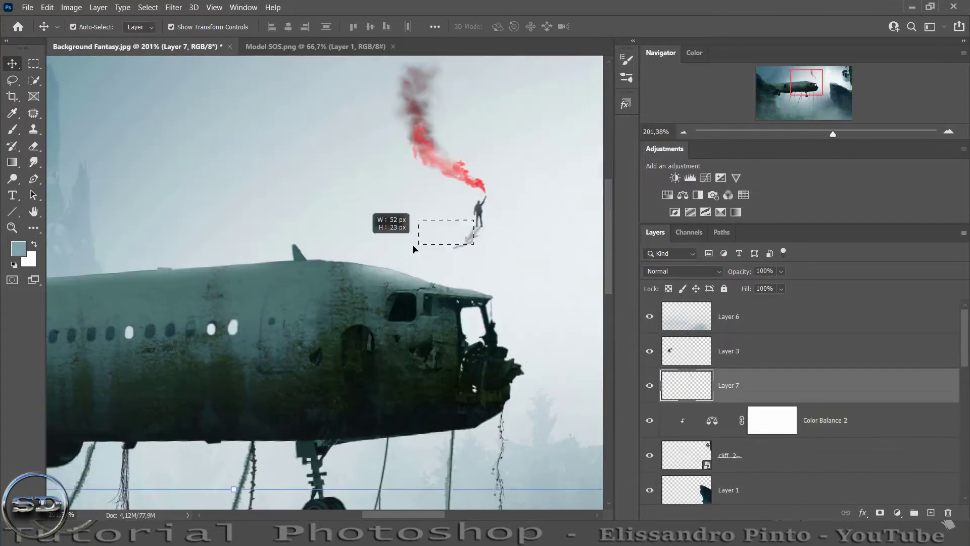
pyautogui.moveTo(384, 217); pyautogui.dragTo(399, 248)
pyautogui.moveTo(505, 86); pyautogui.dragTo(512, 97)
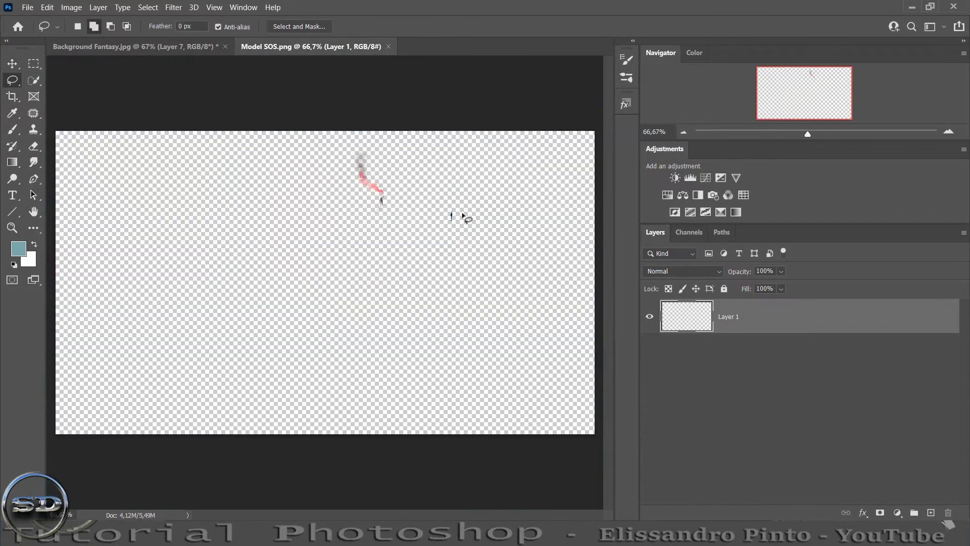
pyautogui.scroll(3, 520, 182)
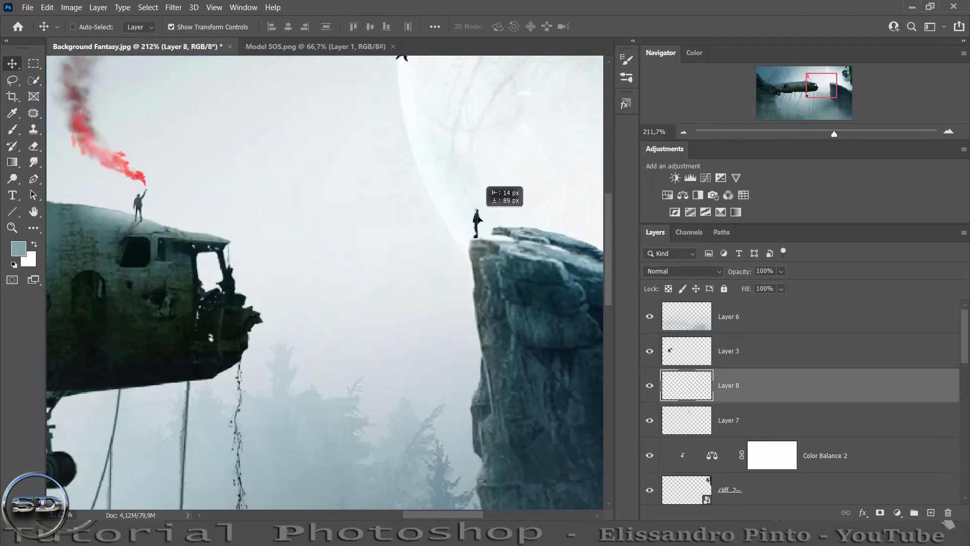
pyautogui.moveTo(478, 220); pyautogui.dragTo(479, 217)
pyautogui.scroll(1, 505, 213)
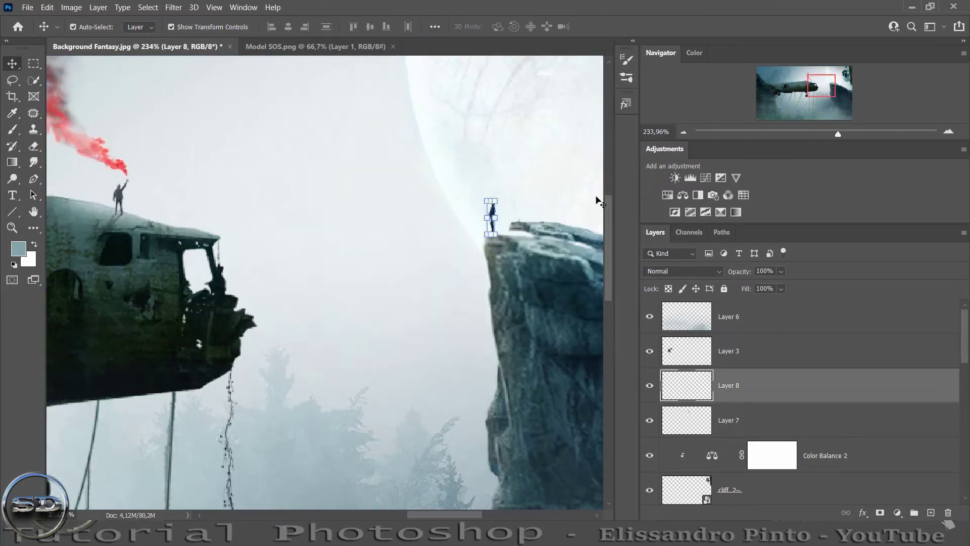
# Clip a Hue/Saturation adjustment to the cliff figure and paint its mask with a soft round brush
pyautogui.click(728, 420)
pyautogui.click(668, 195)
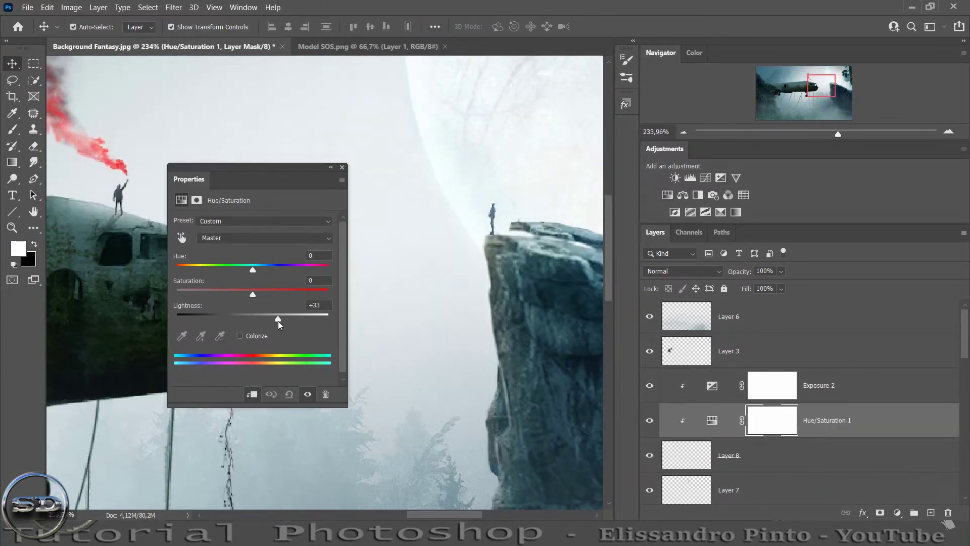
pyautogui.press('b')
pyautogui.rightClick(255, 88)
pyautogui.click(283, 240)
pyautogui.click(354, 266)
pyautogui.press('Return')
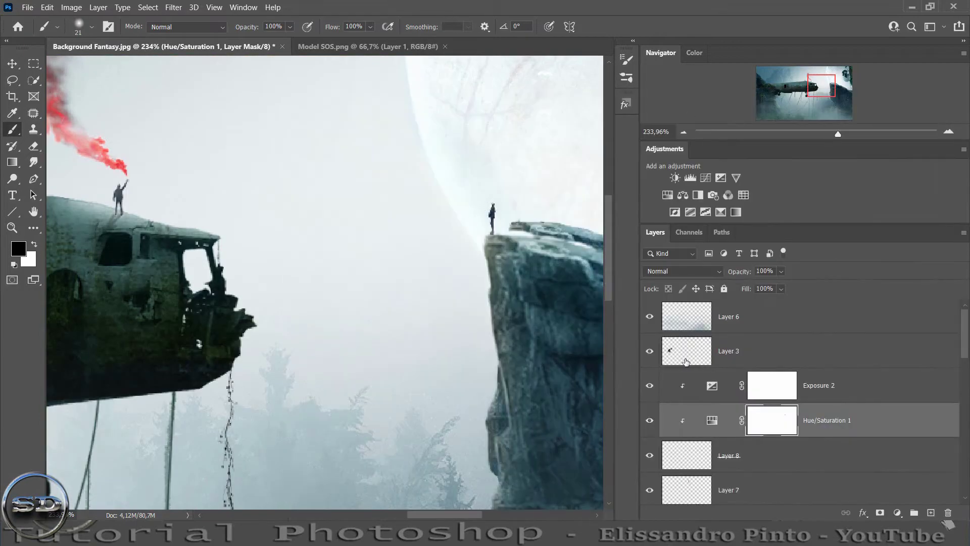
pyautogui.scroll(-5, 398, 149)
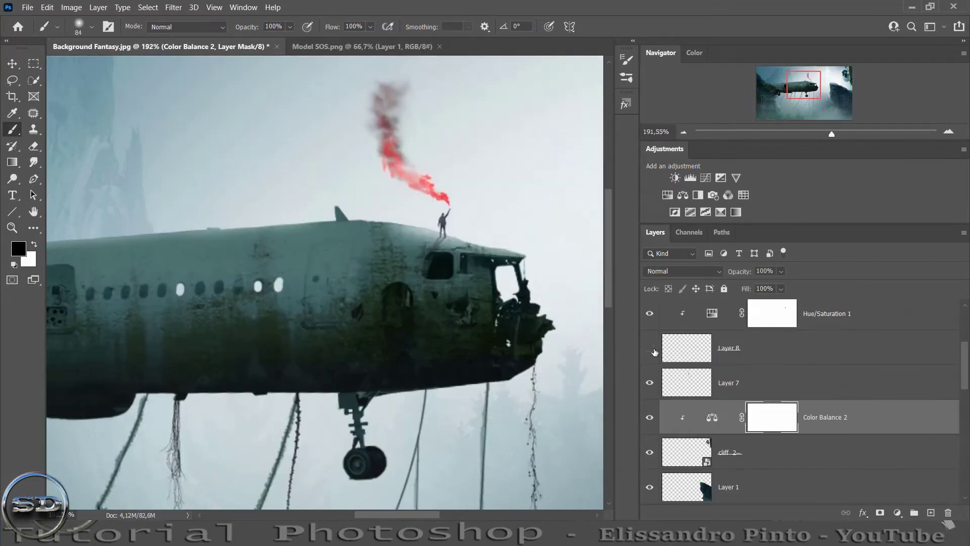
# Flip the red smoke horizontally, then copy it to a new layer distorted into a shadow
pyautogui.click(650, 348)
pyautogui.click(728, 382)
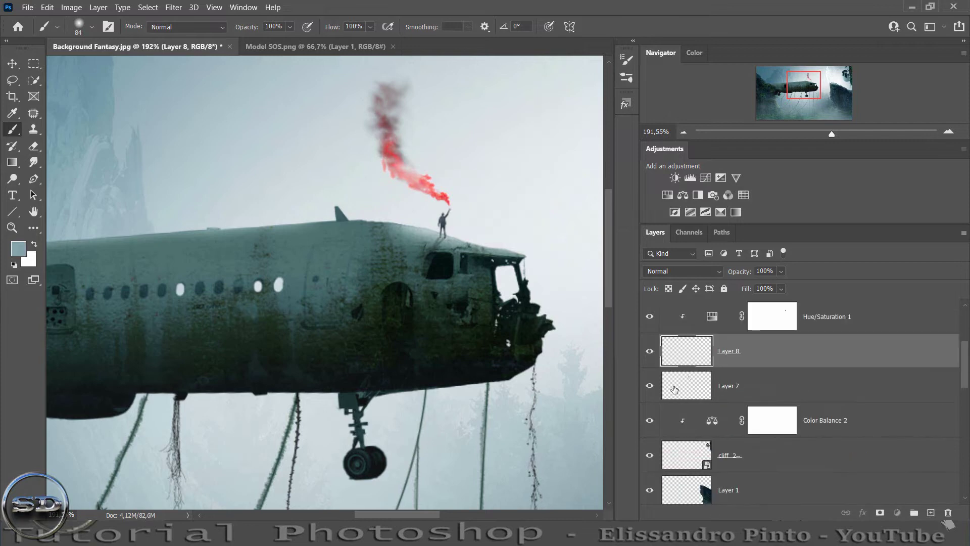
pyautogui.click(47, 7)
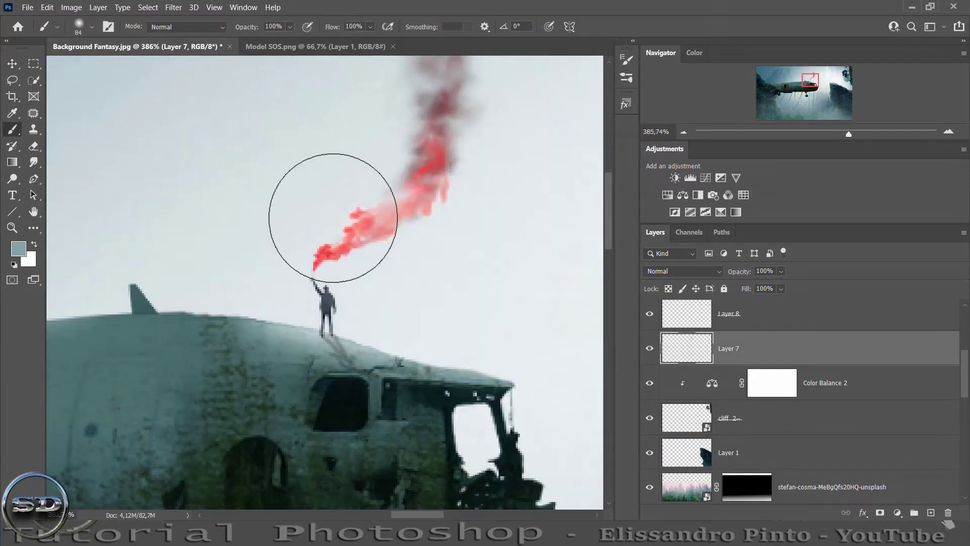
pyautogui.click(12, 80)
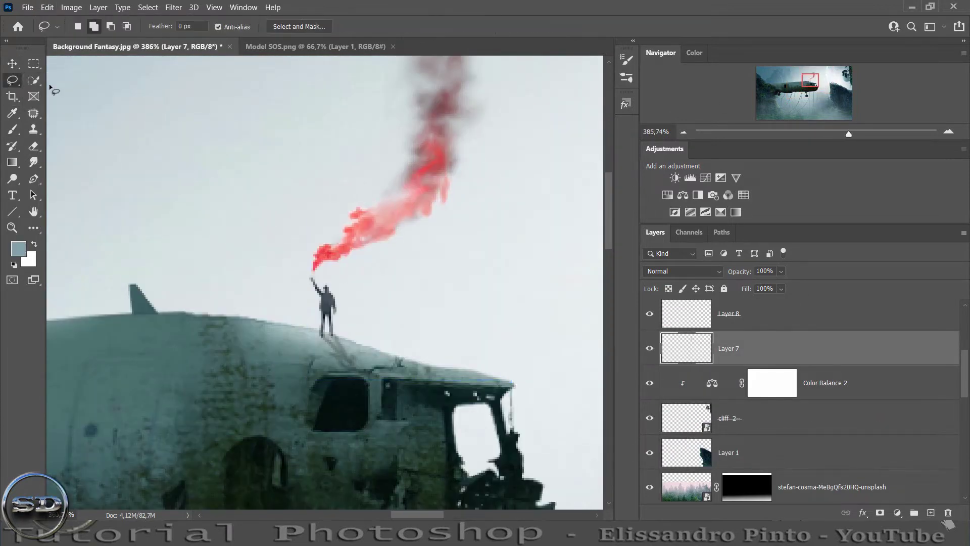
pyautogui.click(12, 63)
pyautogui.hotkey('ctrl', 'v')
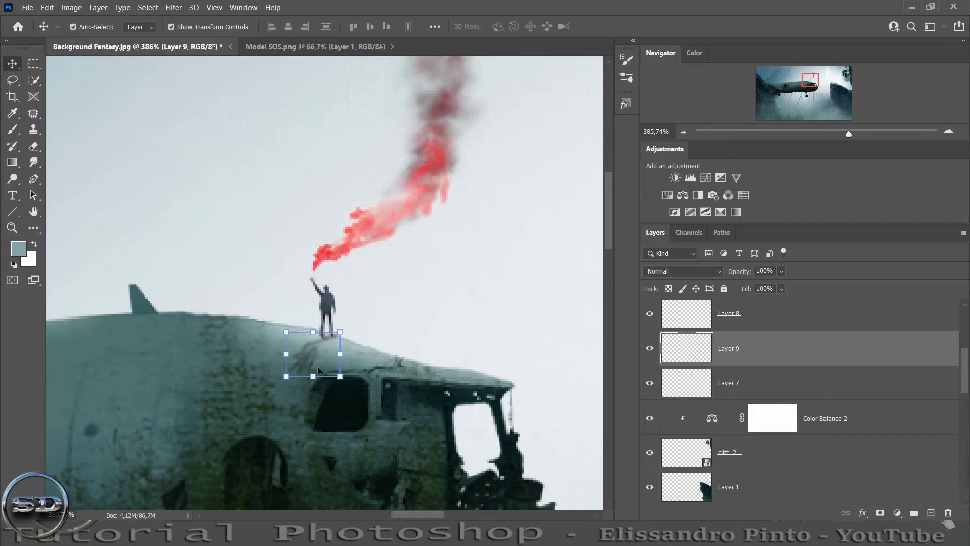
pyautogui.hotkey('ctrl', 't')
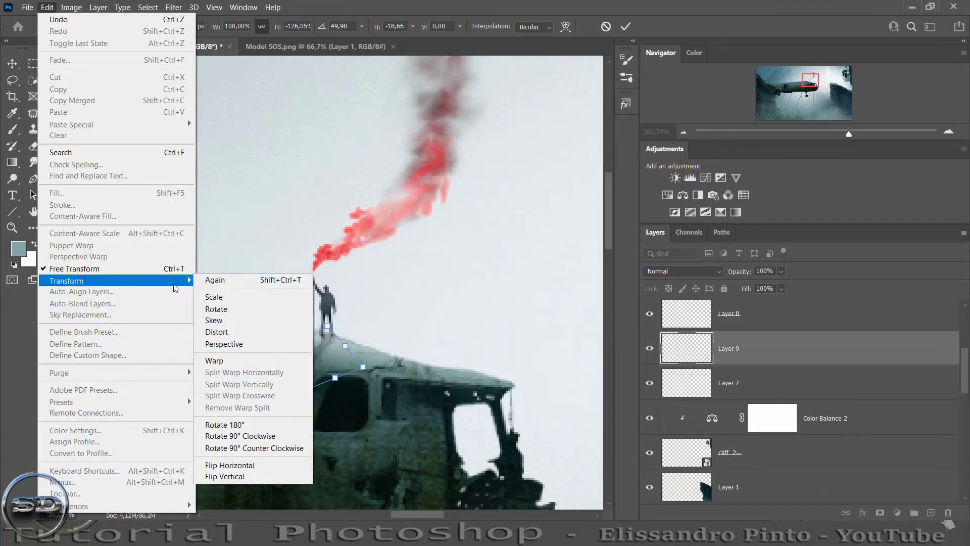
pyautogui.press('Return')
# Add a mask to the shadow layer and finish the clipped Hue/Saturation tint
pyautogui.press('b')
pyautogui.click(881, 513)
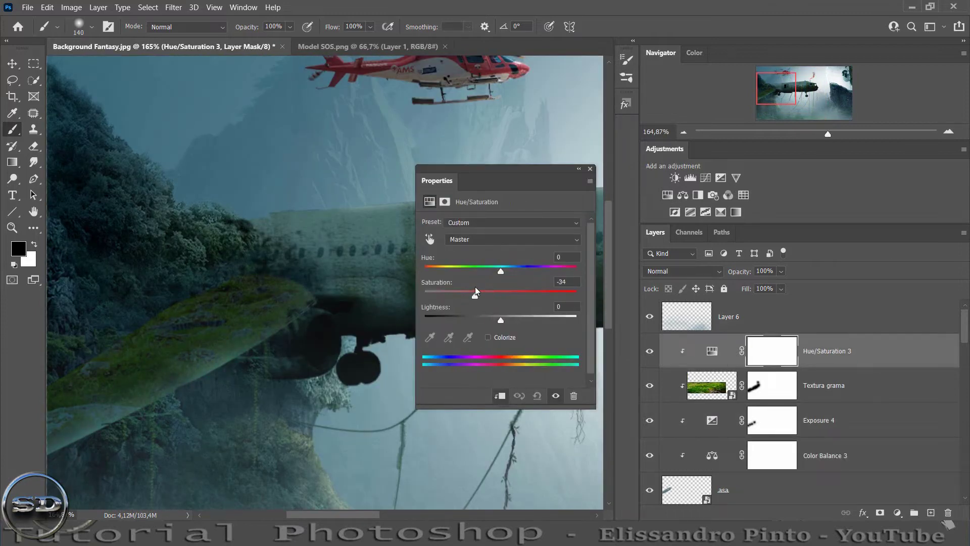
pyautogui.click(590, 168)
pyautogui.hotkey('ctrl', '0')
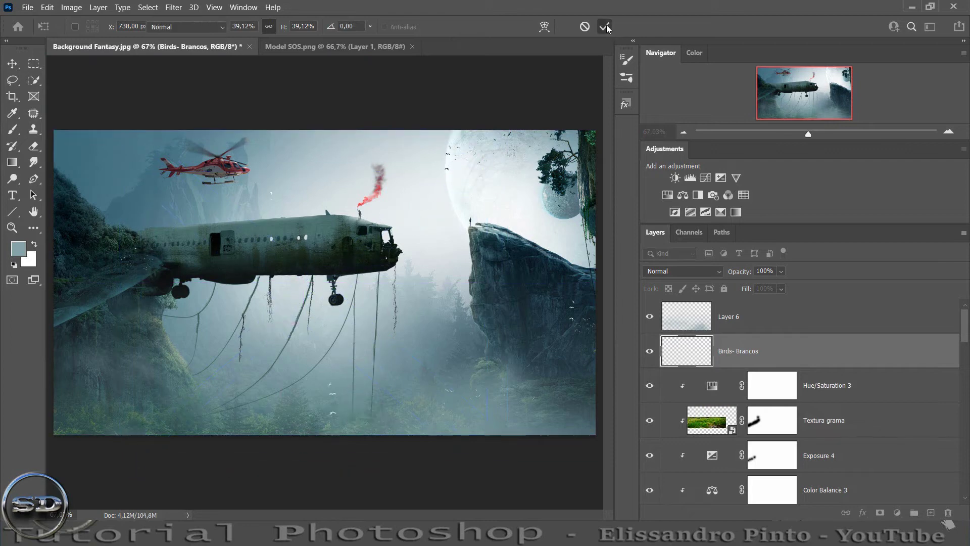
# Place the white birds image and put a copy of the birds above fog Layer 6
pyautogui.click(649, 352)
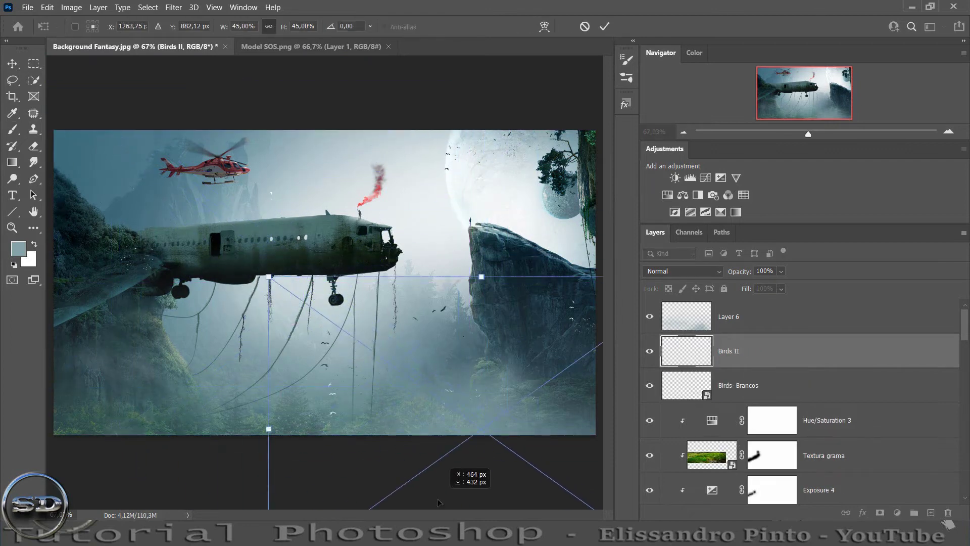
pyautogui.click(405, 202)
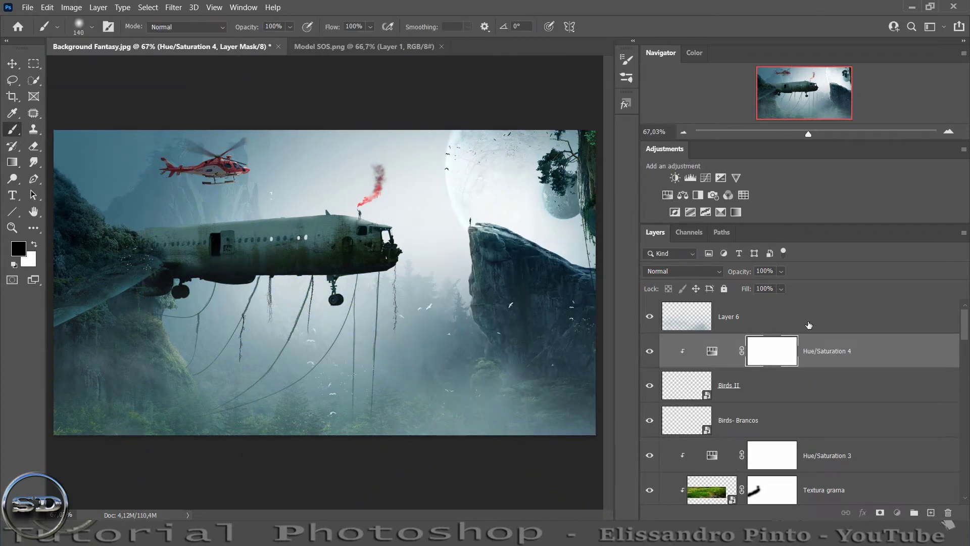
pyautogui.click(809, 325)
pyautogui.moveTo(809, 134)
pyautogui.mouseDown()
pyautogui.moveTo(830, 133)
pyautogui.moveTo(804, 134)
pyautogui.mouseUp()
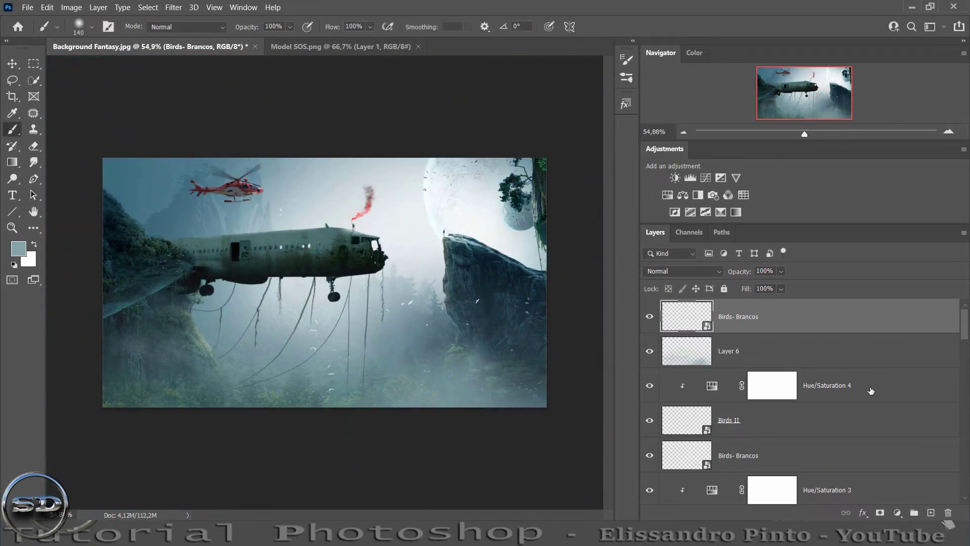
# Add a Color Lookup layer at 75% fill and a Color Balance layer shifting midtones toward green
pyautogui.click(897, 512)
pyautogui.click(889, 451)
pyautogui.click(497, 223)
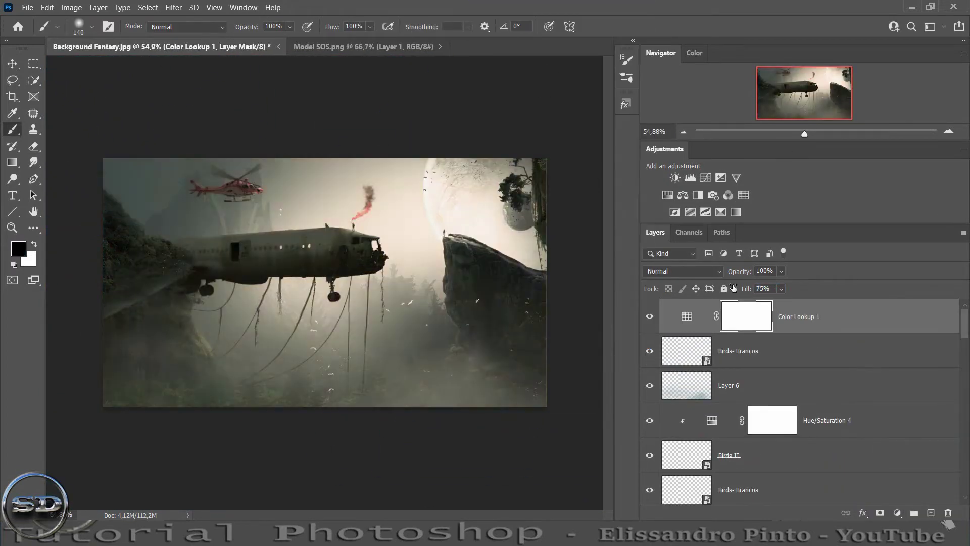
pyautogui.click(683, 195)
pyautogui.moveTo(484, 271); pyautogui.dragTo(490, 273)
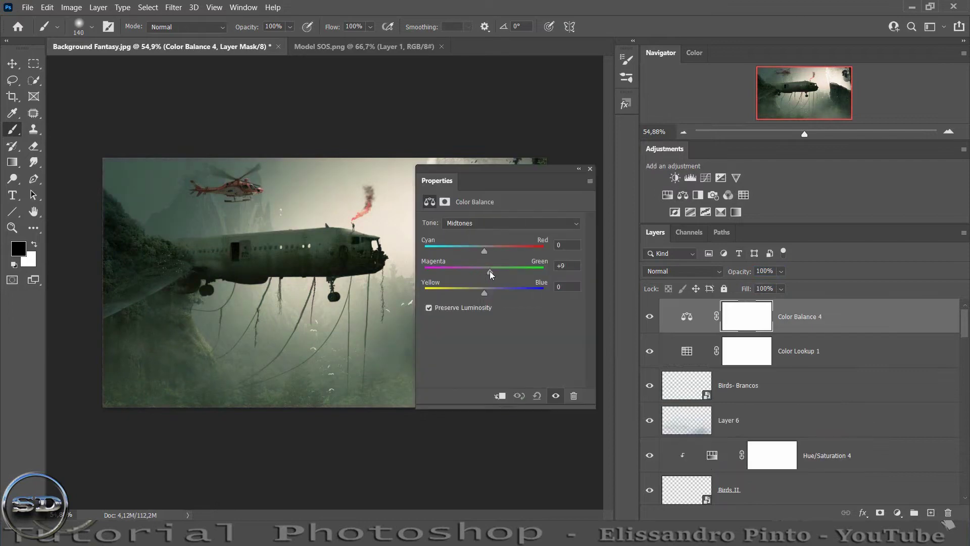
pyautogui.click(590, 169)
# Add a Curves layer that darkens the image, at 81% opacity
pyautogui.click(721, 178)
pyautogui.moveTo(502, 344); pyautogui.dragTo(506, 354)
pyautogui.click(591, 169)
pyautogui.moveTo(743, 272); pyautogui.dragTo(734, 272)
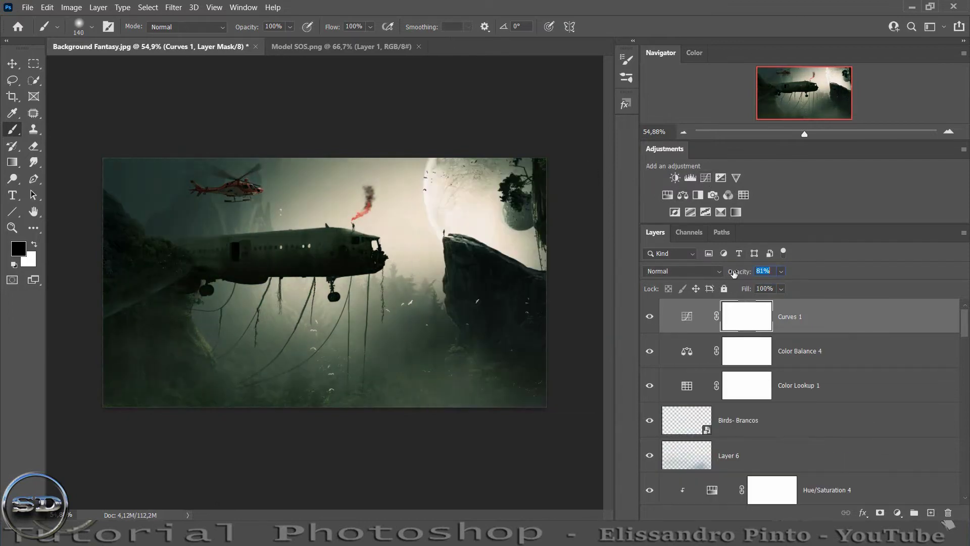
pyautogui.doubleClick(687, 316)
# Add an EdgyAmber Color Lookup layer in Overlay mode at 28% opacity and 70% fill
pyautogui.click(743, 195)
pyautogui.click(525, 223)
pyautogui.click(511, 72)
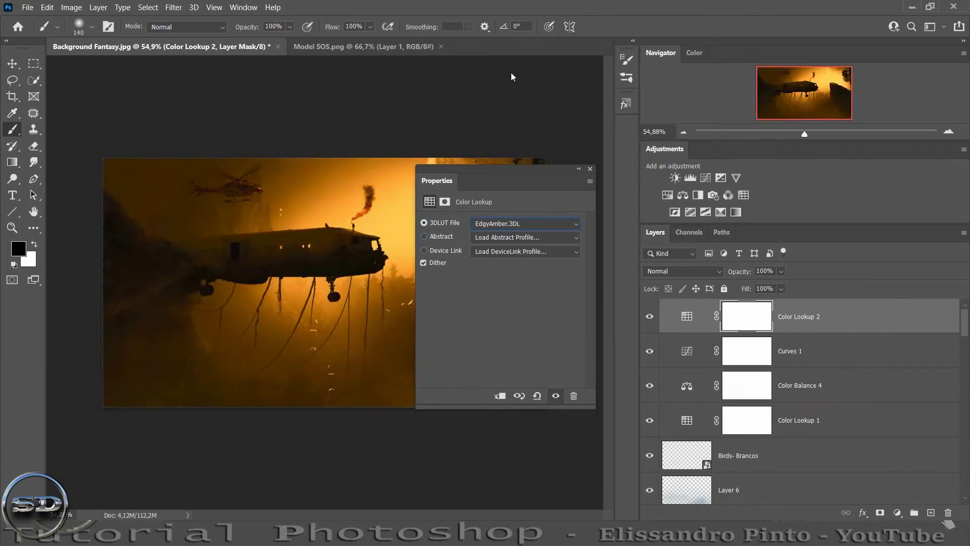
pyautogui.click(590, 169)
pyautogui.moveTo(739, 272); pyautogui.dragTo(718, 271)
pyautogui.moveTo(746, 288); pyautogui.dragTo(738, 289)
pyautogui.click(682, 271)
pyautogui.click(682, 342)
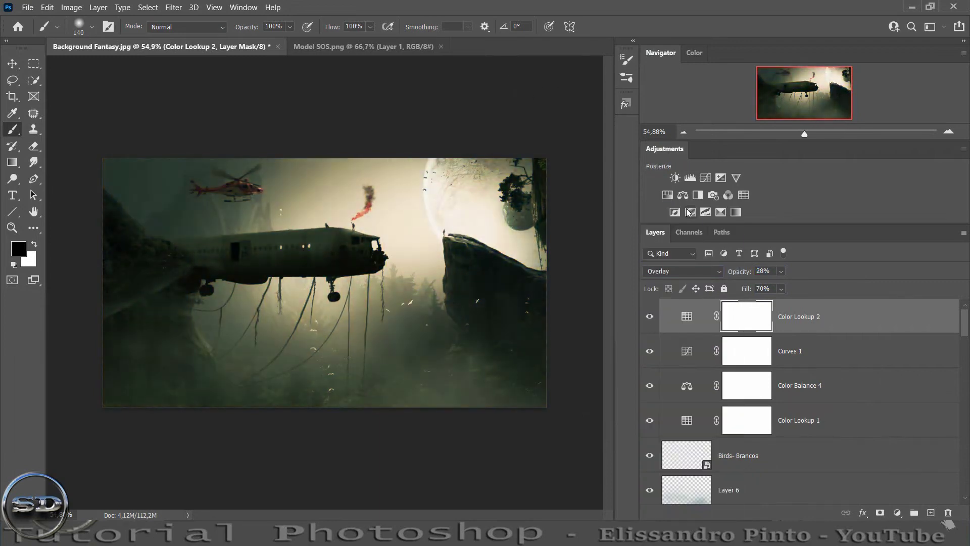
# Add a HorrorBlue Color Lookup layer for a teal look, blended in Screen mode
pyautogui.click(743, 195)
pyautogui.click(516, 225)
pyautogui.click(515, 98)
pyautogui.press('Down')
pyautogui.press('Down')
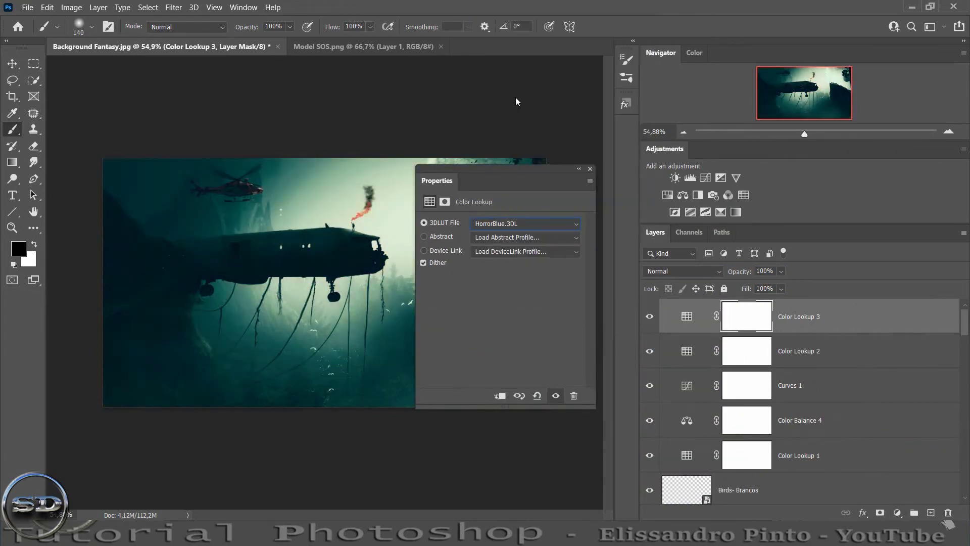
pyautogui.click(590, 169)
pyautogui.click(682, 271)
pyautogui.click(683, 342)
# Add a Bleach Bypass Color Lookup layer masked off the upper-left sky
pyautogui.click(898, 512)
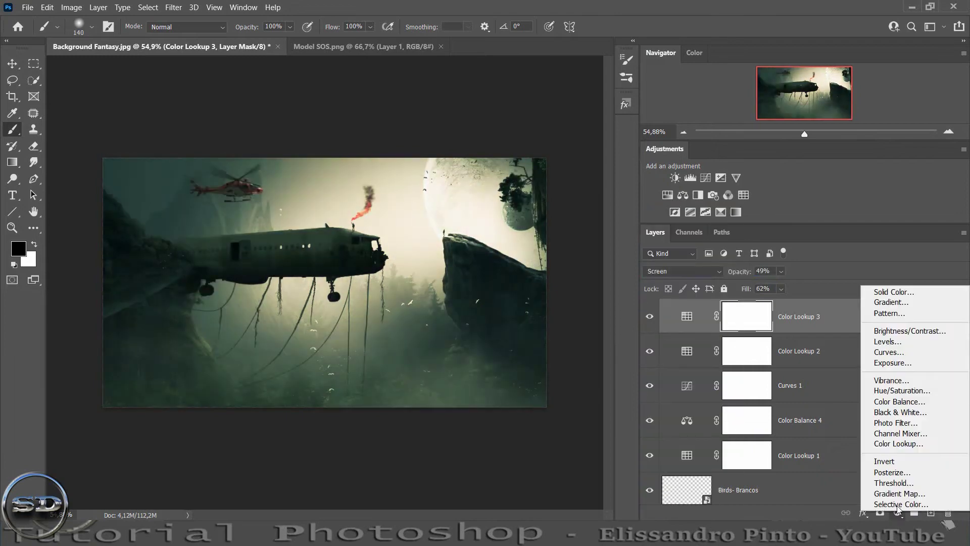
pyautogui.click(882, 445)
pyautogui.click(526, 223)
pyautogui.click(500, 68)
pyautogui.click(590, 169)
pyautogui.moveTo(253, 192); pyautogui.dragTo(480, 283)
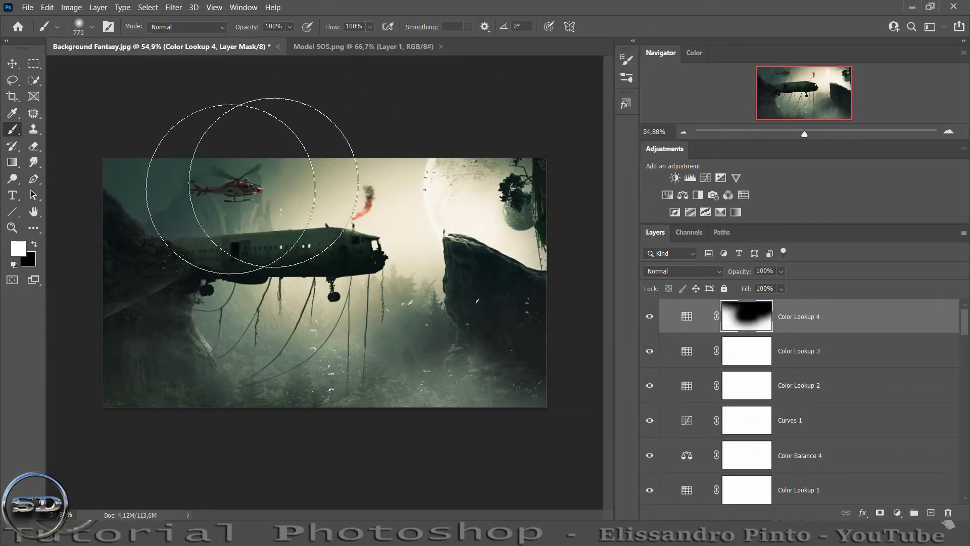
pyautogui.press('x')
# Add a Crisp_Warm Color Lookup layer, then stamp all visible layers into a merged layer
pyautogui.click(897, 512)
pyautogui.click(888, 444)
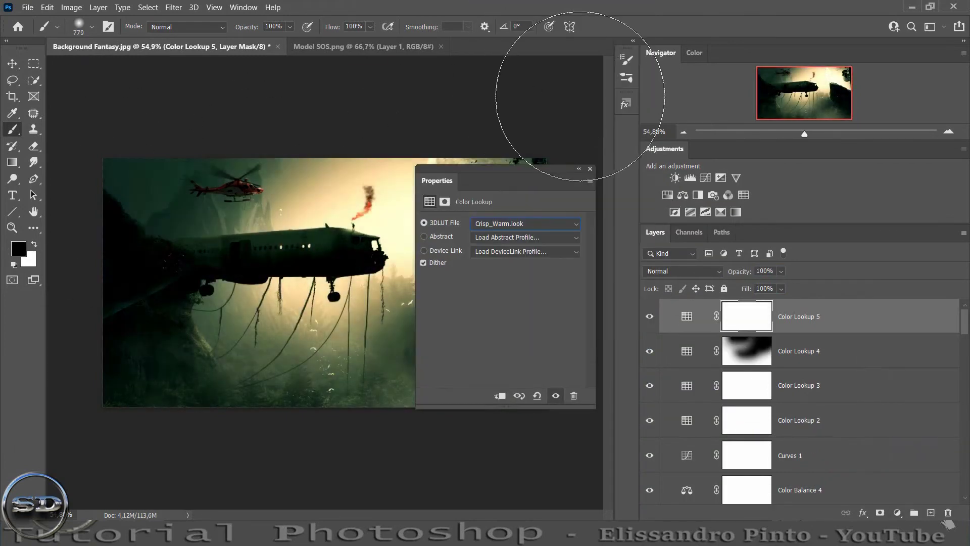
pyautogui.click(590, 169)
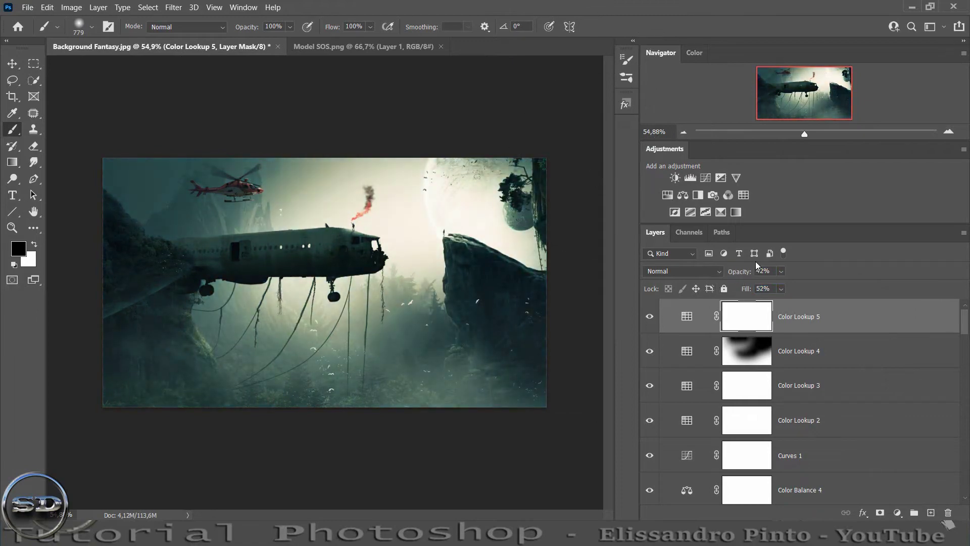
pyautogui.hotkey('ctrl', 'alt', 'shift', 'e')
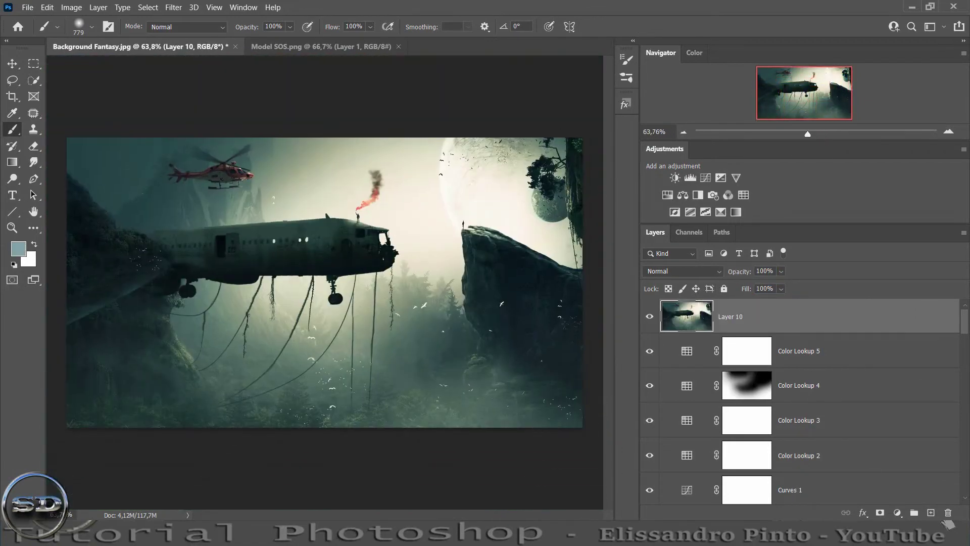
# Apply High Pass to the merged layer and blend it in Overlay mode
pyautogui.click(173, 7)
pyautogui.click(344, 275)
pyautogui.click(682, 271)
pyautogui.click(657, 351)
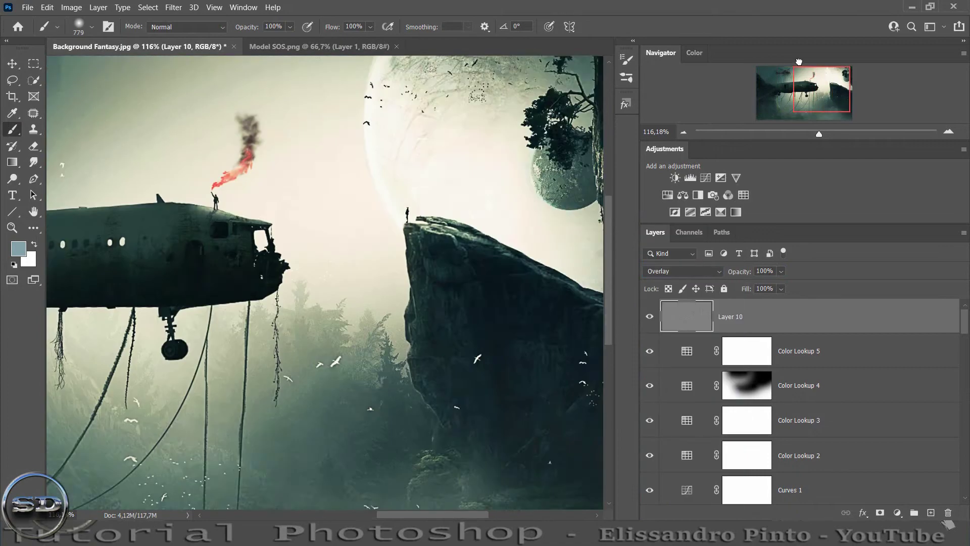
# Fit the image, stamp a new merged layer and apply Color Efex Pro 4's Classical Soft Focus
pyautogui.hotkey('ctrl', '0')
pyautogui.hotkey('ctrl', 'alt', 'shift', 'e')
pyautogui.click(173, 7)
pyautogui.click(351, 304)
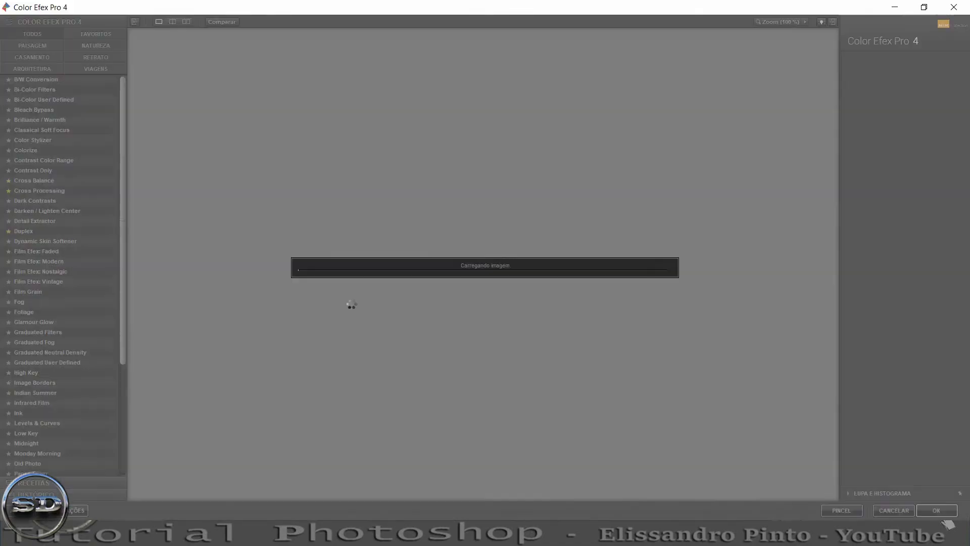
pyautogui.click(62, 131)
pyautogui.click(936, 510)
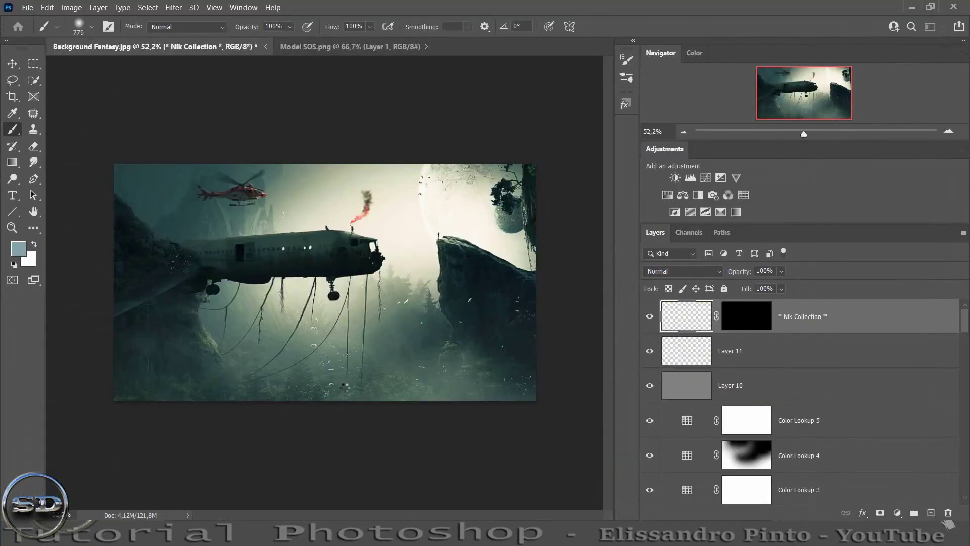
# Stamp another merged layer and apply Color Efex Pro 4's Detail Extractor to it
pyautogui.hotkey('ctrl', 'alt', 'shift', 'e')
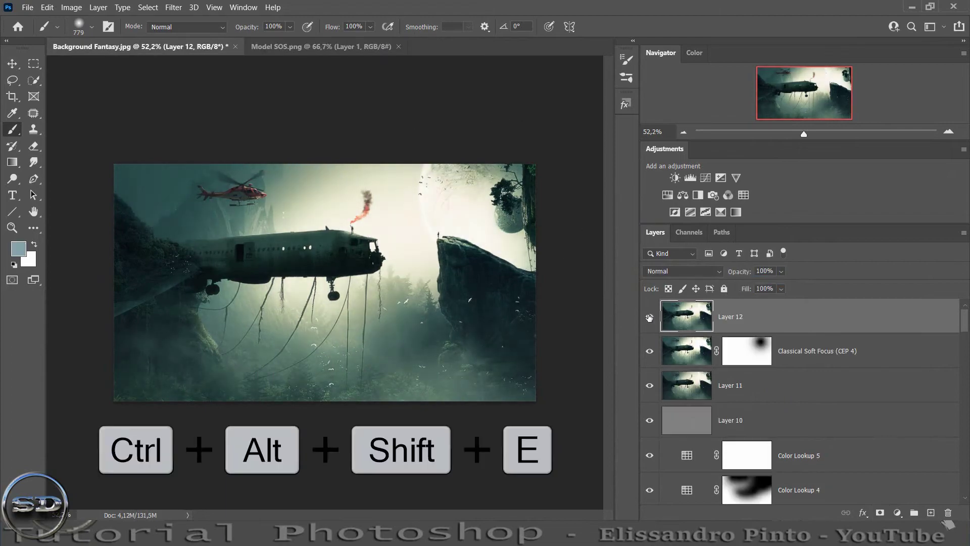
pyautogui.click(173, 7)
pyautogui.click(361, 302)
pyautogui.click(39, 221)
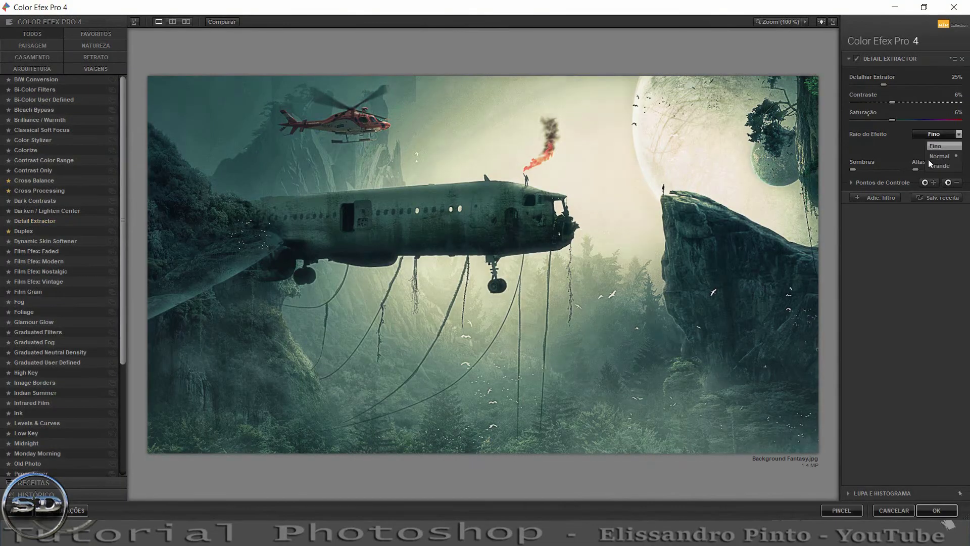
pyautogui.click(936, 510)
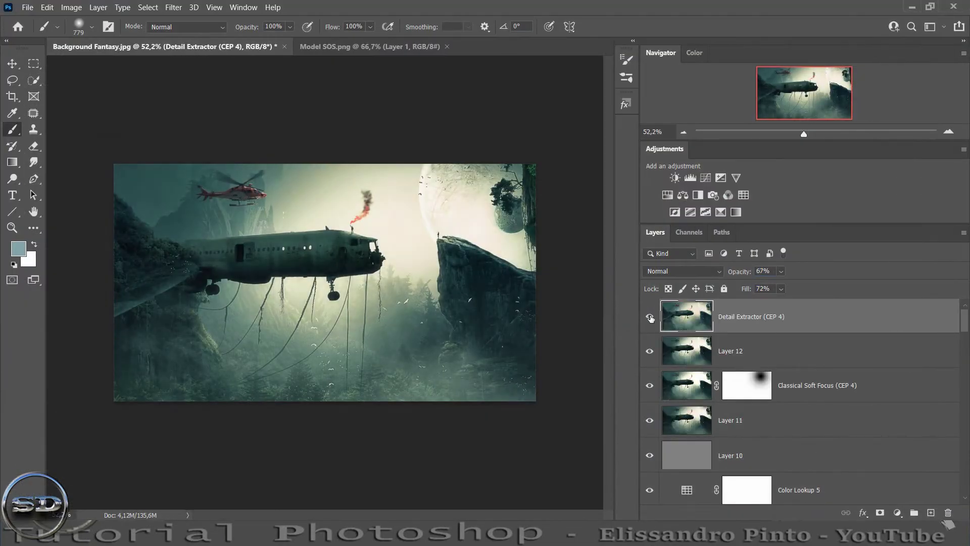
# Stamp a further merged layer and choose Color Efex Pro 4's Cross Balance filter presets
pyautogui.hotkey('ctrl', 'alt', 'shift', 'e')
pyautogui.click(173, 7)
pyautogui.click(348, 302)
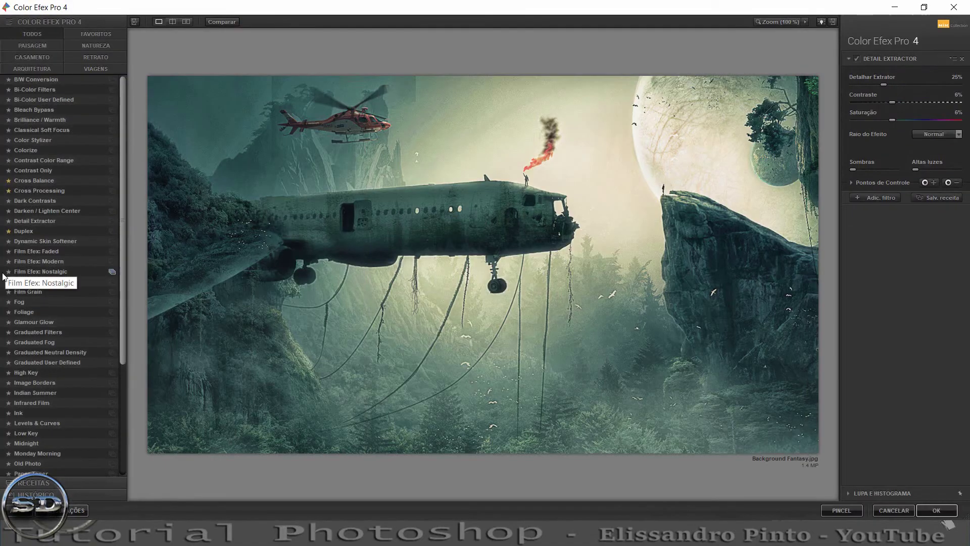
pyautogui.click(33, 180)
pyautogui.click(904, 80)
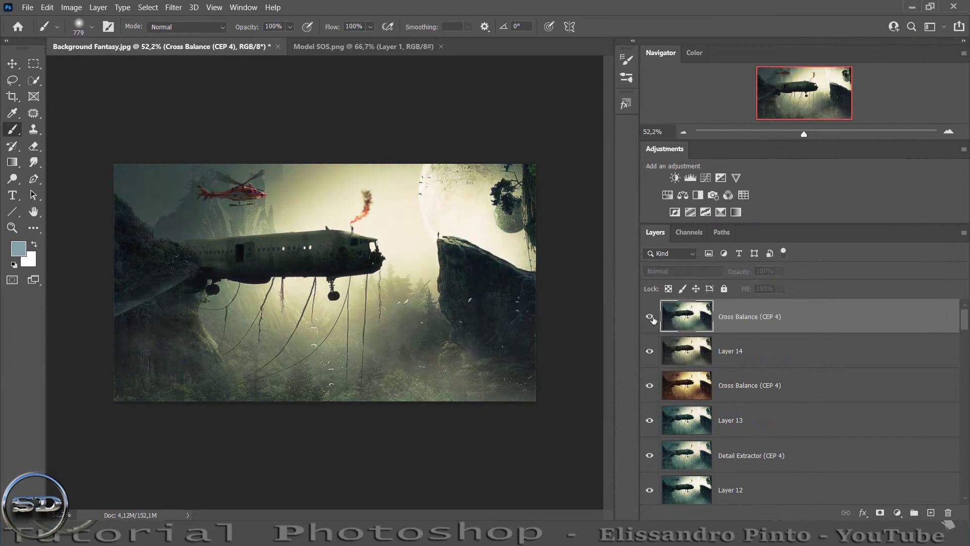
# Stamp visible layers into Layer 15 and apply Viveza 2 with 16% brightness and 8% contrast
pyautogui.hotkey('ctrl', 'alt', 'shift', 'e')
pyautogui.click(173, 7)
pyautogui.click(433, 429)
pyautogui.moveTo(801, 205); pyautogui.dragTo(800, 222)
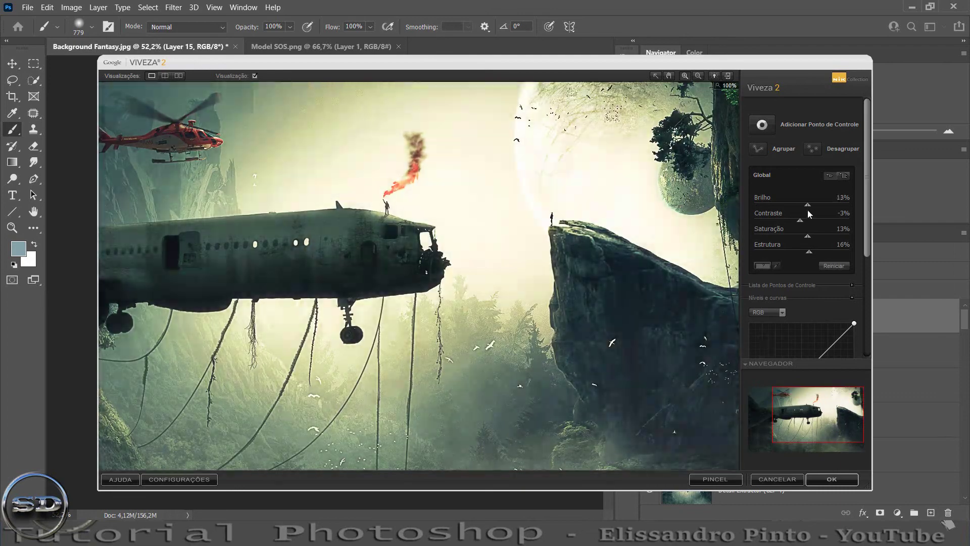
pyautogui.moveTo(801, 221); pyautogui.dragTo(807, 222)
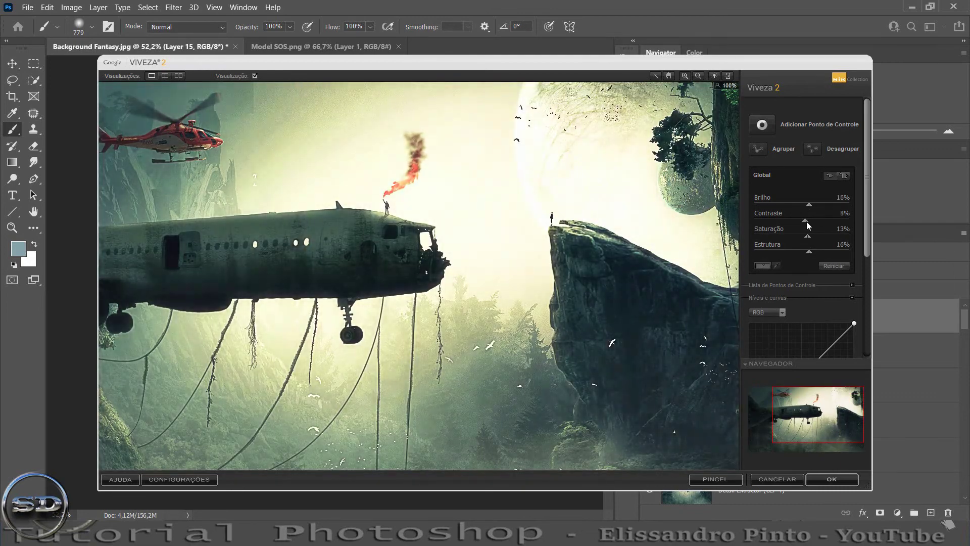
pyautogui.click(831, 479)
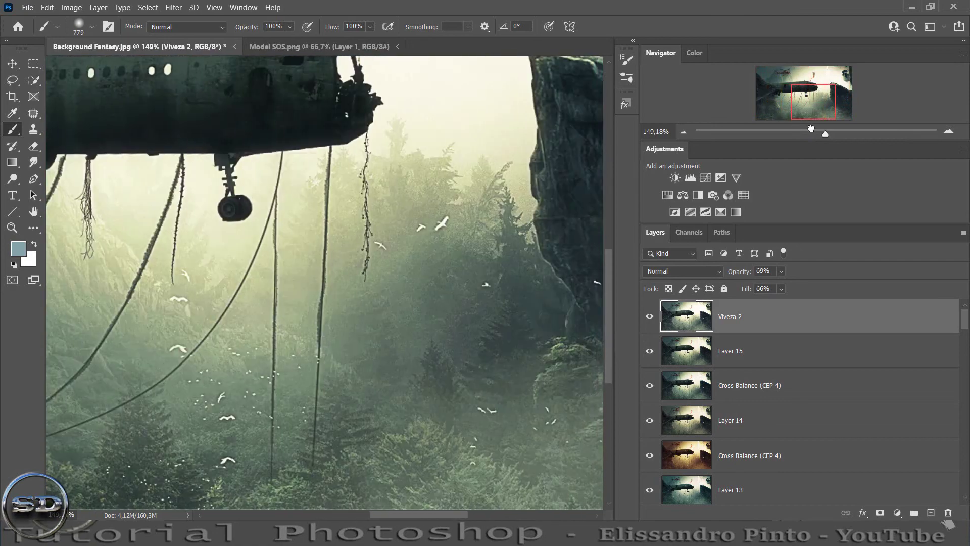
# Stamp Layer 16, Gaussian-blur it, and add a layer mask with black as painting colour
pyautogui.hotkey('ctrl', 'alt', 'shift', 'e')
pyautogui.click(173, 7)
pyautogui.moveTo(274, 161)
pyautogui.click(358, 205)
pyautogui.click(546, 100)
pyautogui.click(880, 513)
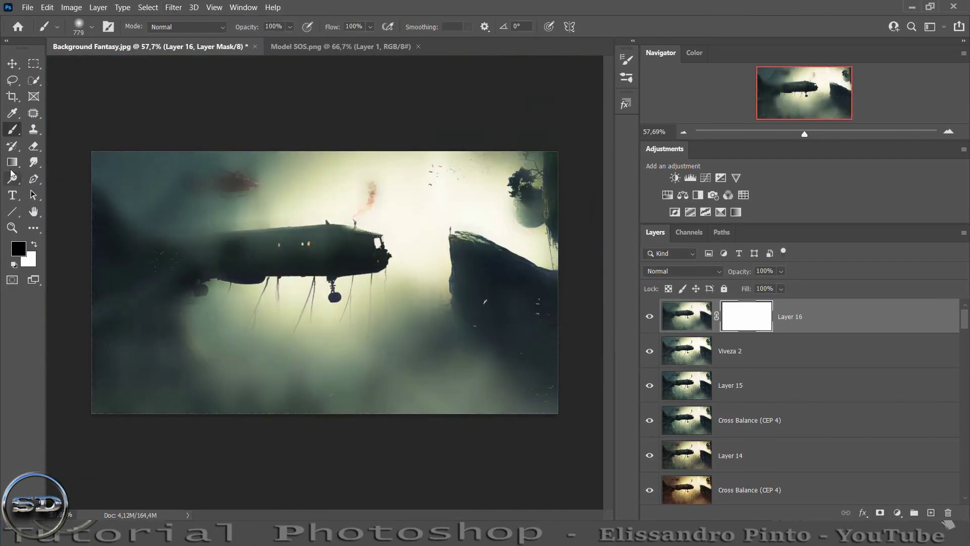
pyautogui.moveTo(804, 133); pyautogui.dragTo(822, 134)
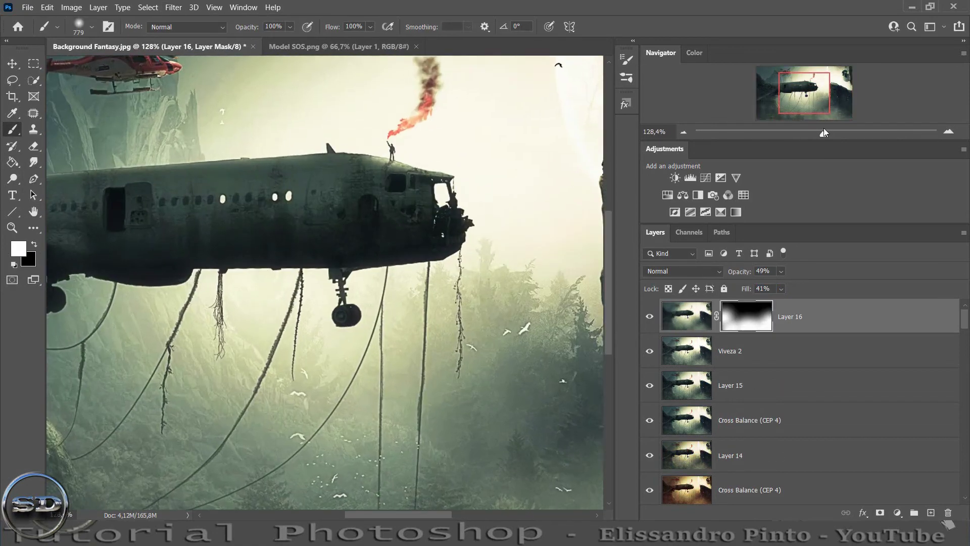